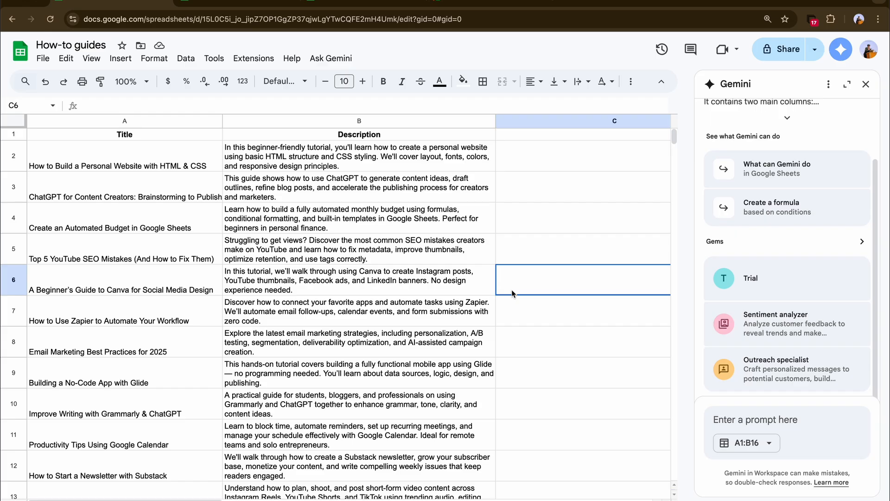
Switch from the How-to guides spreadsheet to Sheetgo and create a blank workflow
left_click(141, 136)
left_click(403, 162)
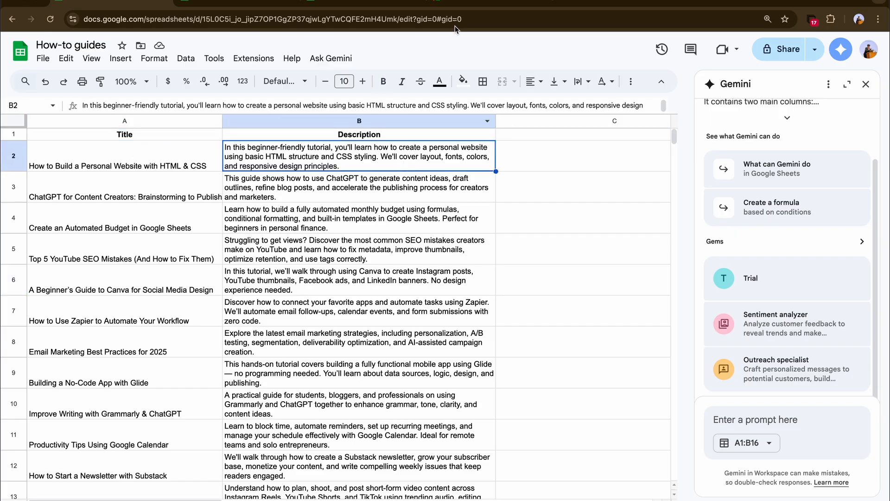
left_click(472, 1)
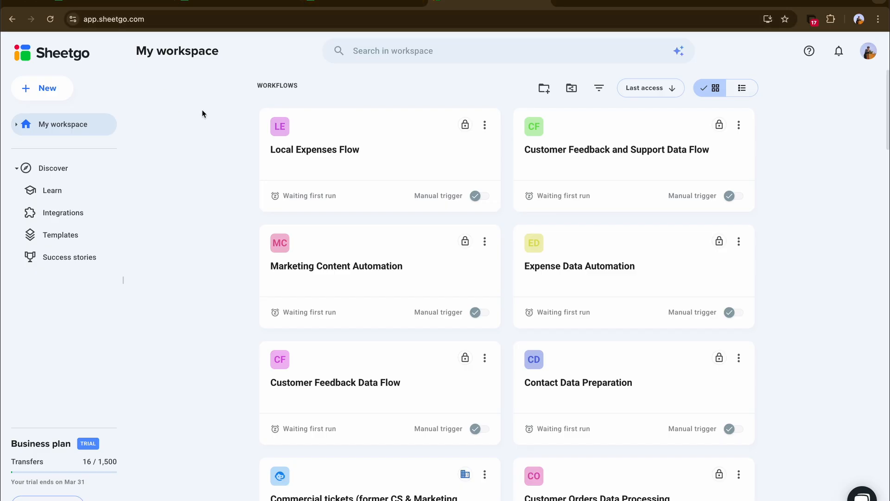
left_click(49, 90)
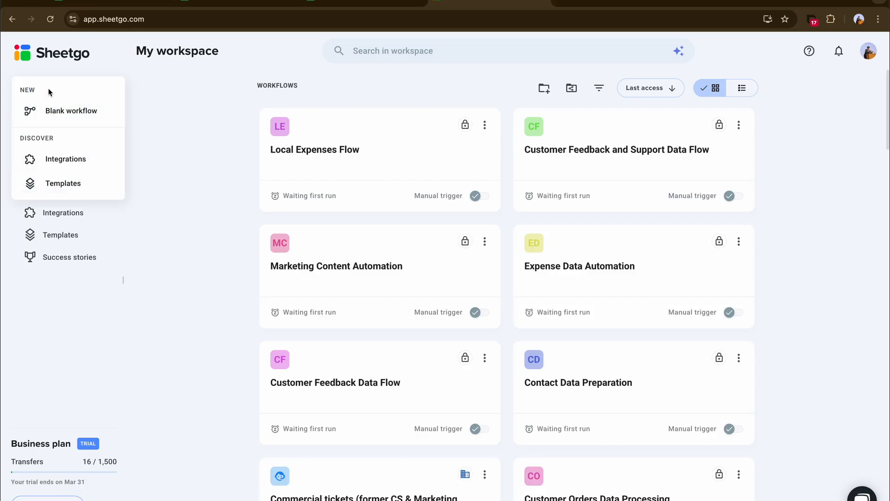
left_click(48, 116)
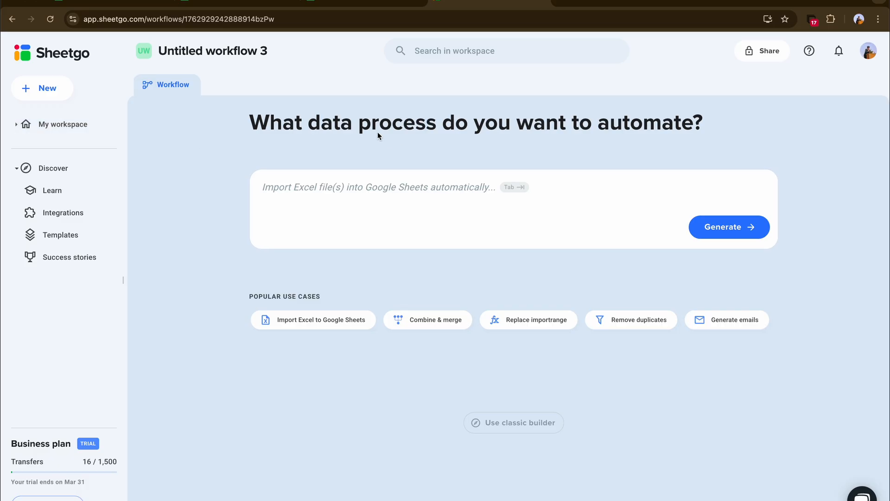
Use the classic builder instead of the AI prompt and add a new automation to the workflow
left_click(349, 188)
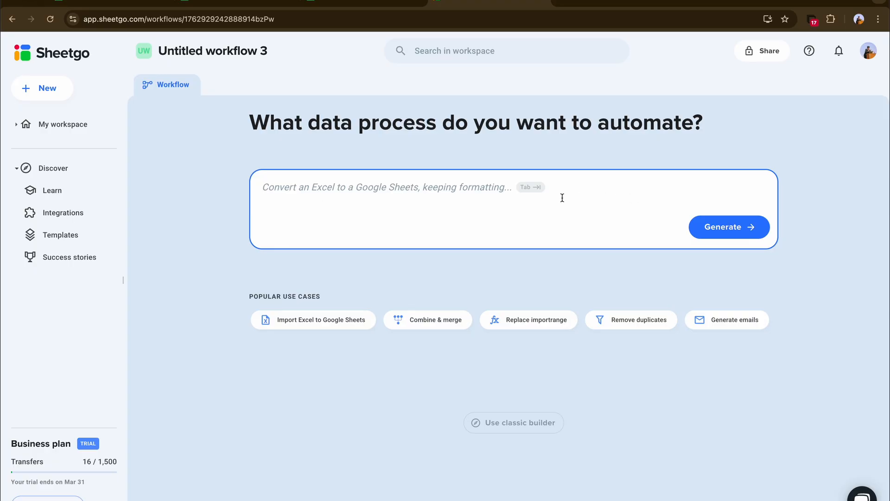
left_click(326, 271)
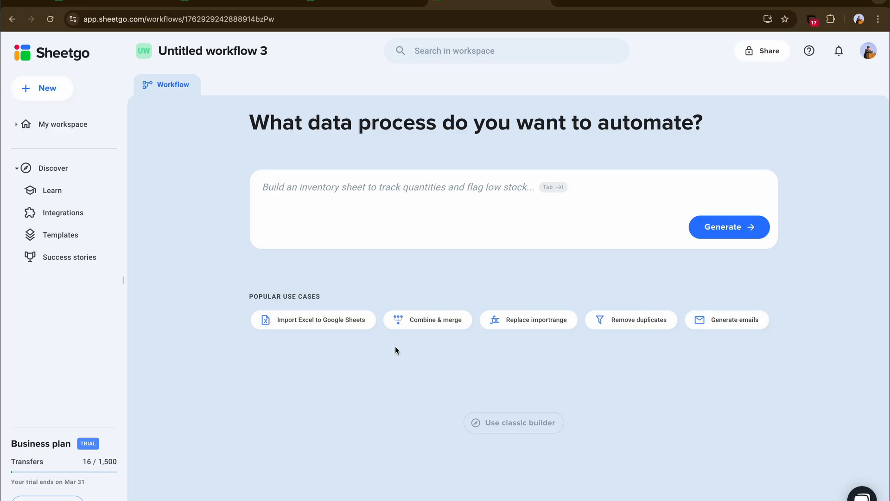
left_click(513, 422)
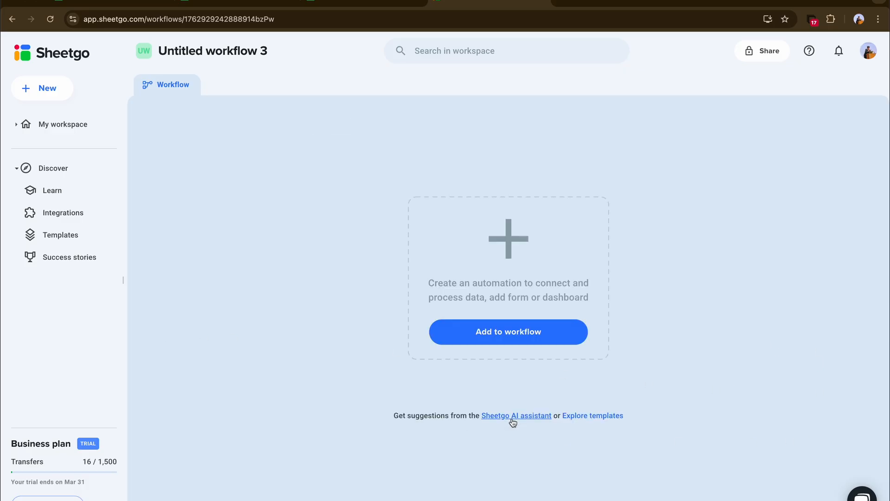
left_click(530, 335)
left_click(523, 363)
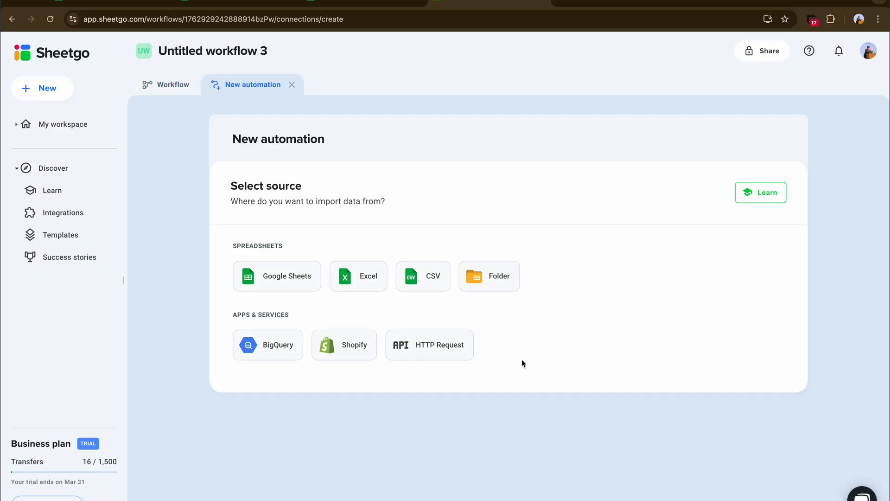
Choose Google Sheets as the automation's source and select the How-to guides file from Google Drive
left_click(298, 273)
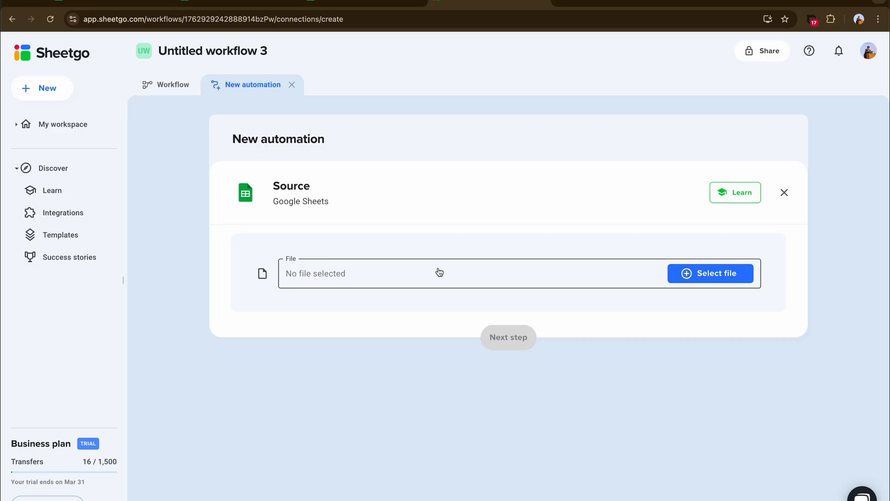
left_click(717, 279)
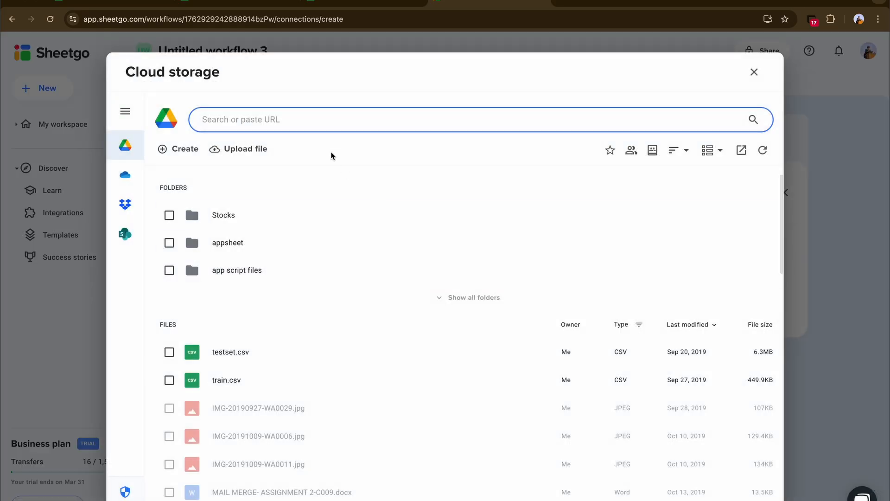
type("How-to guides")
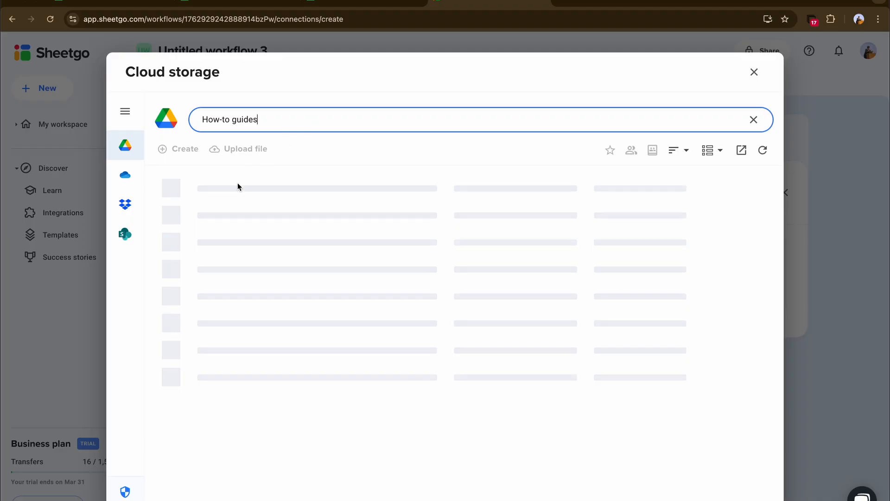
left_click(263, 191)
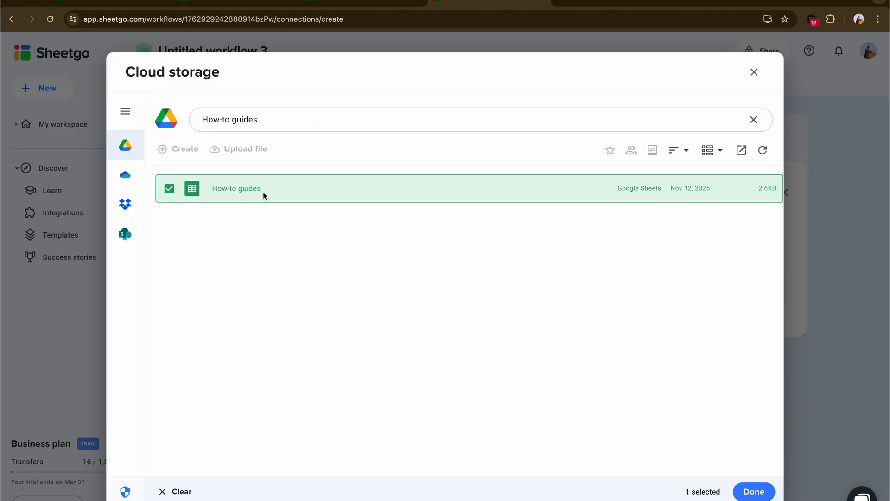
left_click(753, 491)
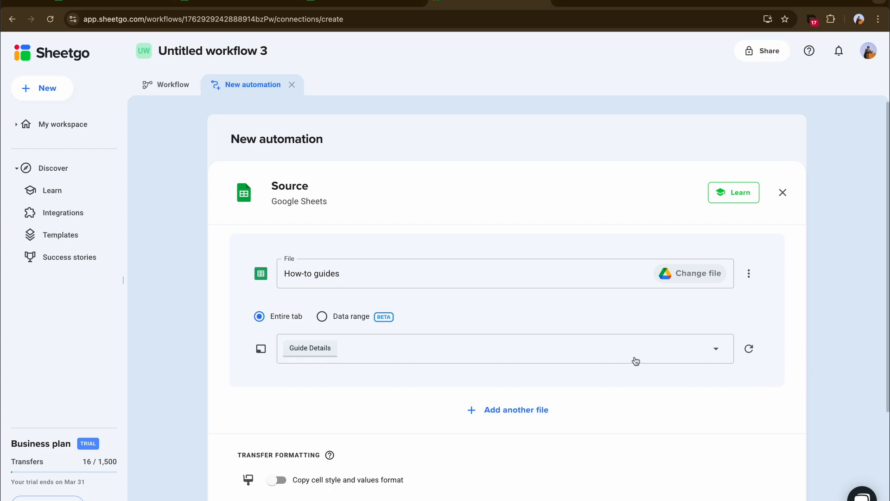
Use the entire Guide Details tab as the source data and continue to the data processor selection
left_click(379, 353)
left_click(250, 392)
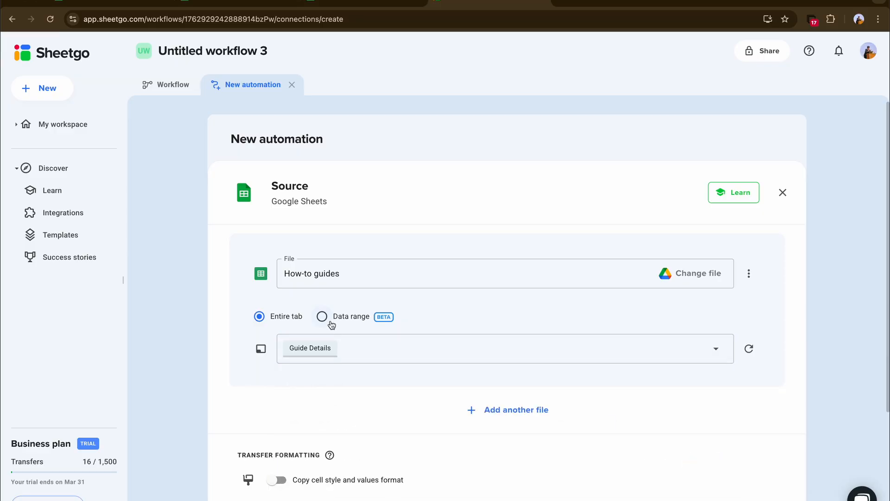
left_click(323, 317)
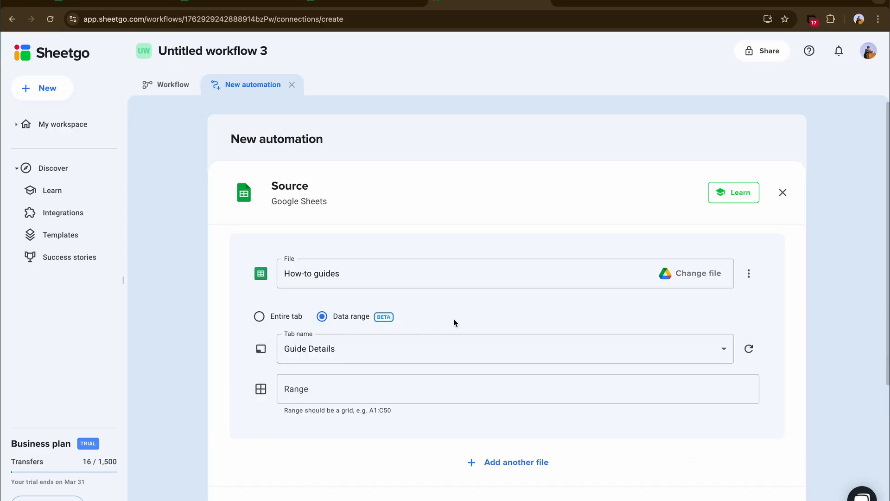
left_click(260, 317)
scroll(640, 356, "down", 3)
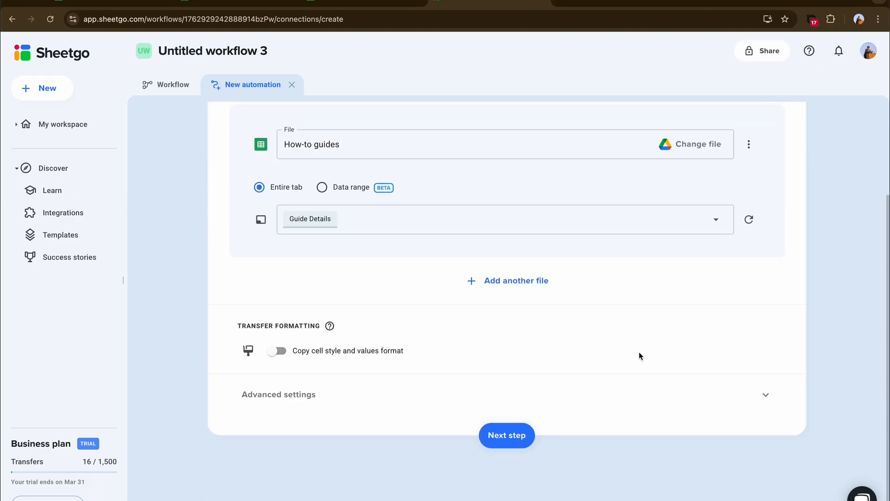
left_click(516, 427)
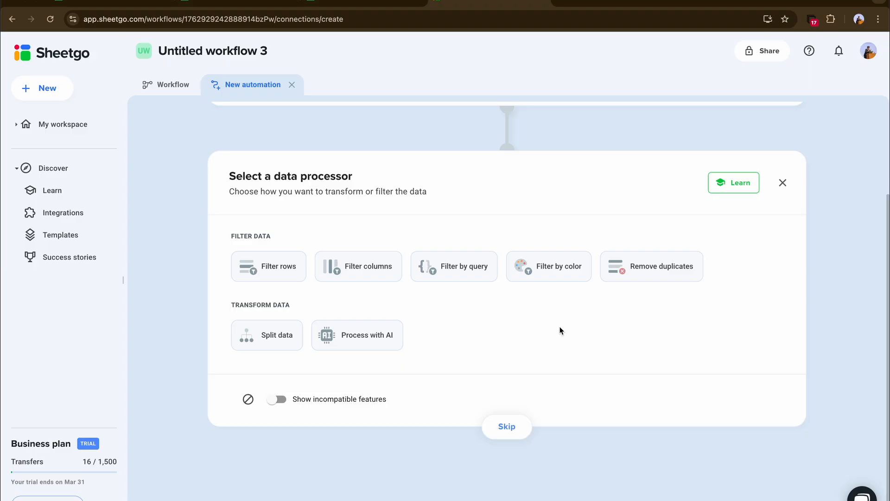
left_click(355, 336)
left_click(418, 304)
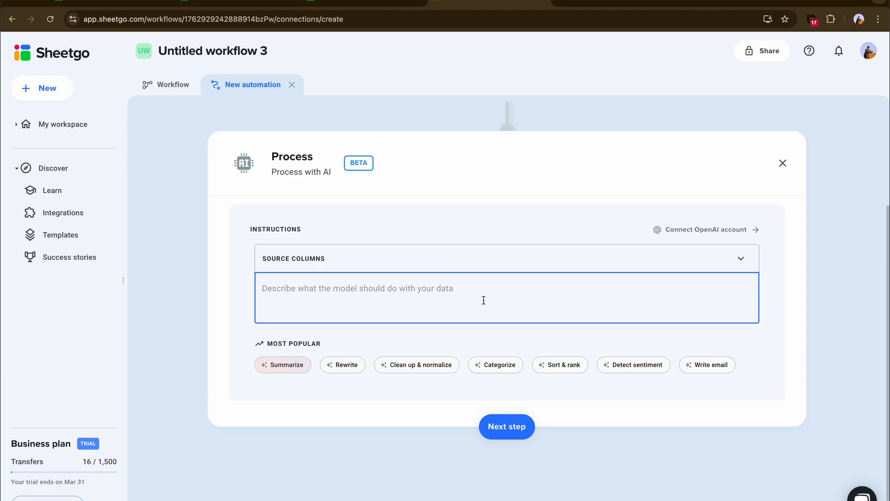
type("Analyze the text from the @Title and @Description columns together. Create a new column called YouTube Tags. Generate a comma-separated list of 15-20 relevant keywords and phrases suitable for YouTube tags.")
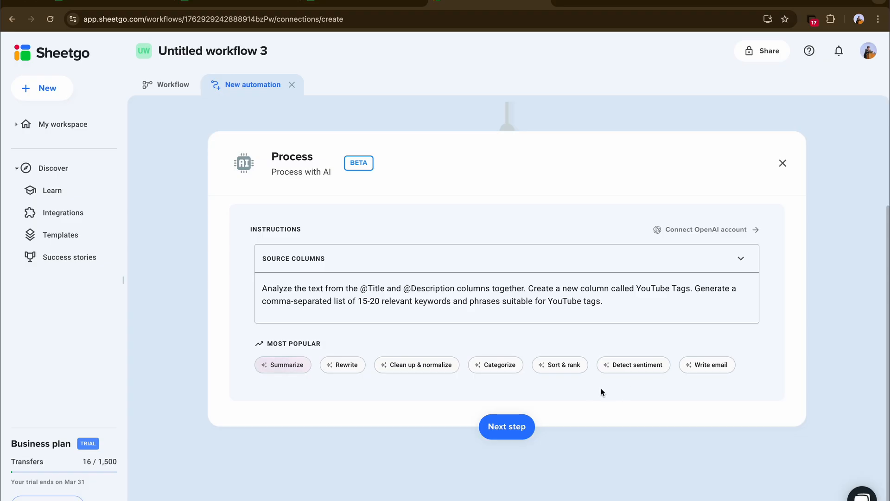
left_click(523, 427)
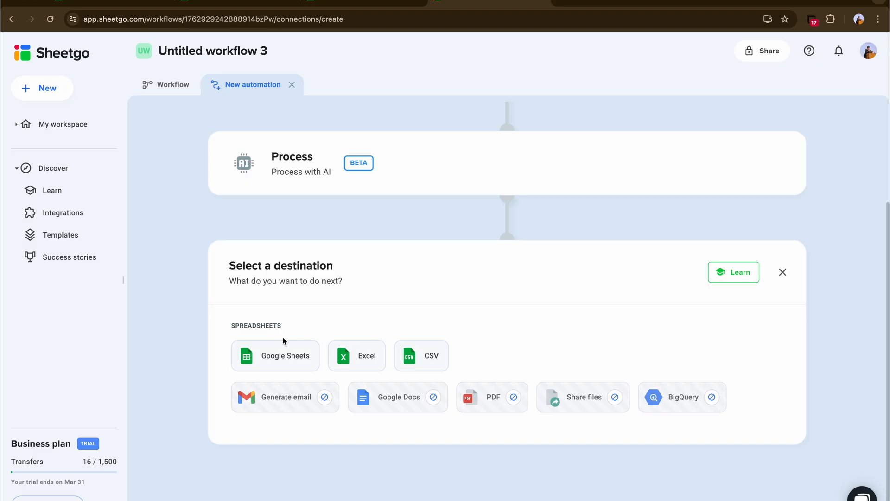
Set the Google Sheets destination to the existing How-to guides file, then finish and run the automation
left_click(281, 366)
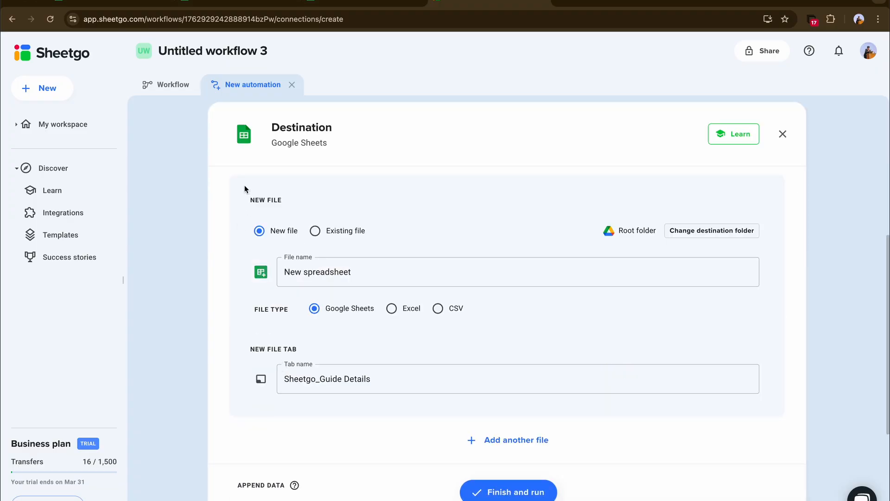
left_click(334, 235)
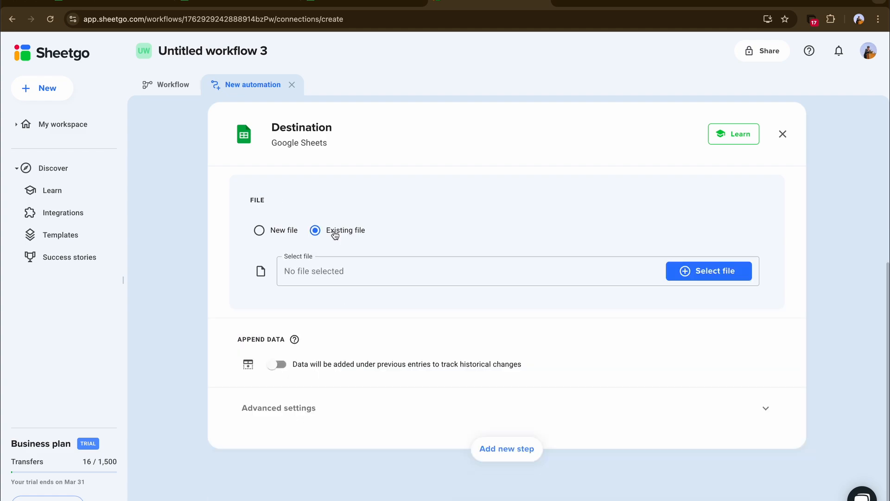
left_click(341, 273)
type("How-to guides")
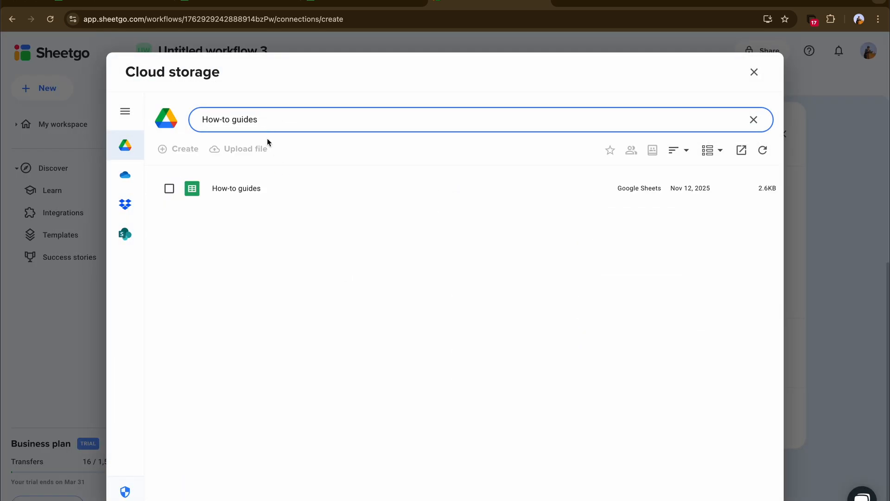
left_click(248, 189)
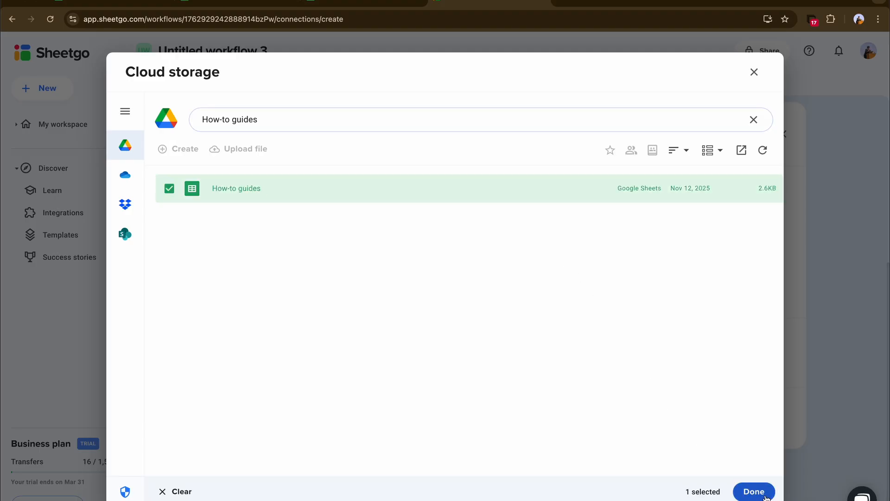
left_click(764, 495)
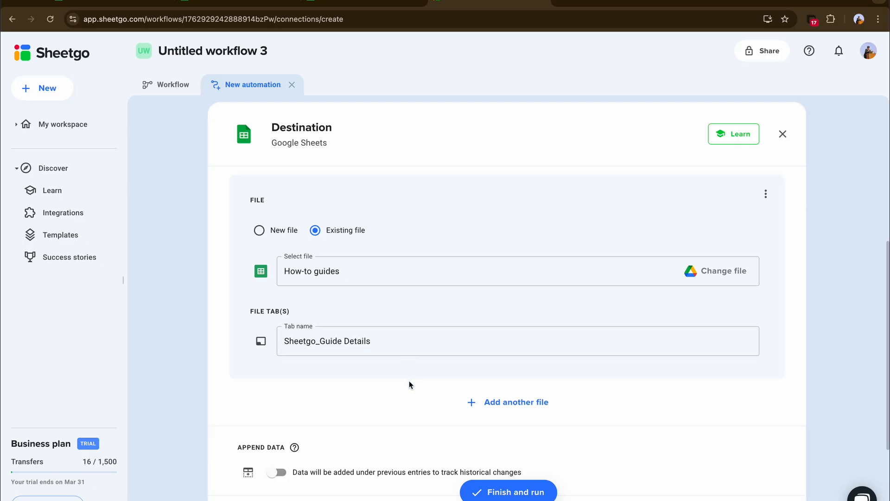
left_click(513, 492)
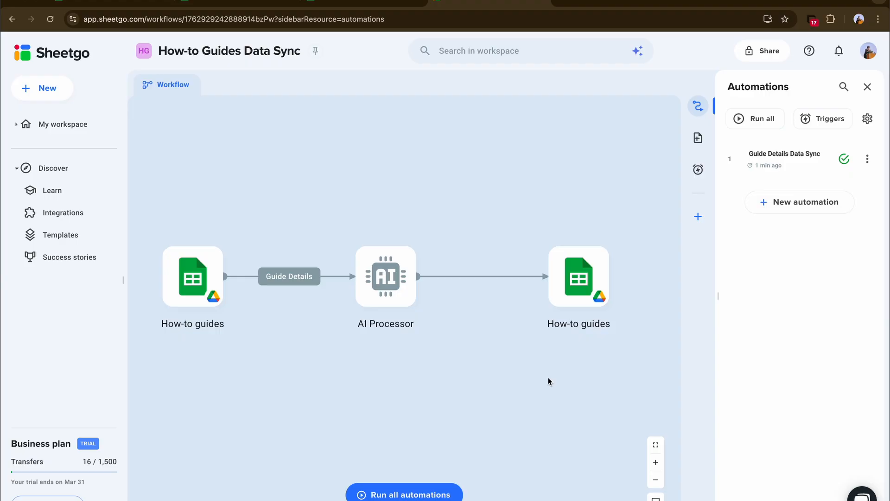
Open the destination How-to guides sheet from the workflow and widen the YouTube Tags column
left_click(588, 273)
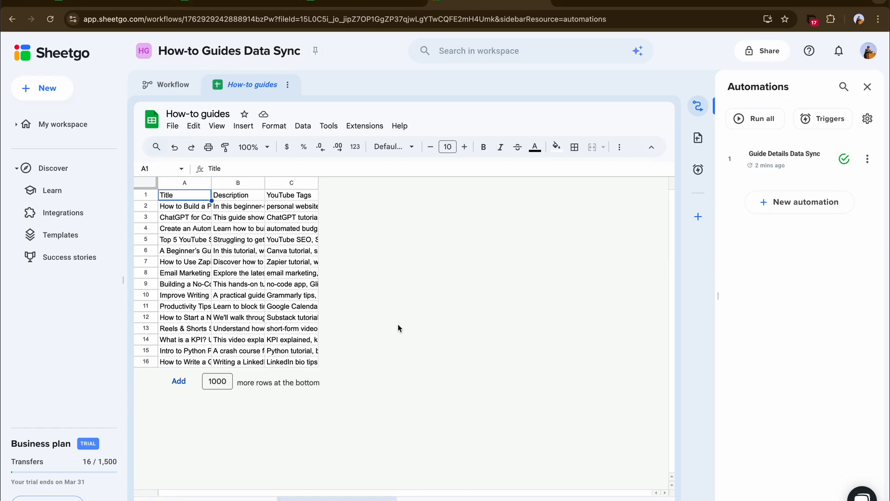
left_click_drag(319, 183, 467, 185)
left_click(381, 338)
left_click(520, 361)
Examine the generated YouTube tags for several rows against their titles and descriptions
left_click(313, 209)
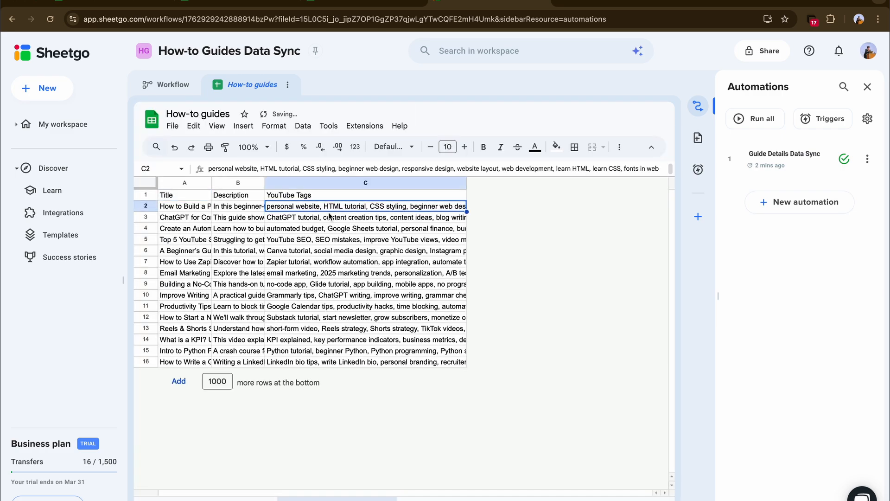
left_click(333, 221)
left_click(286, 209)
left_click(256, 216)
left_click(360, 218)
left_click(277, 239)
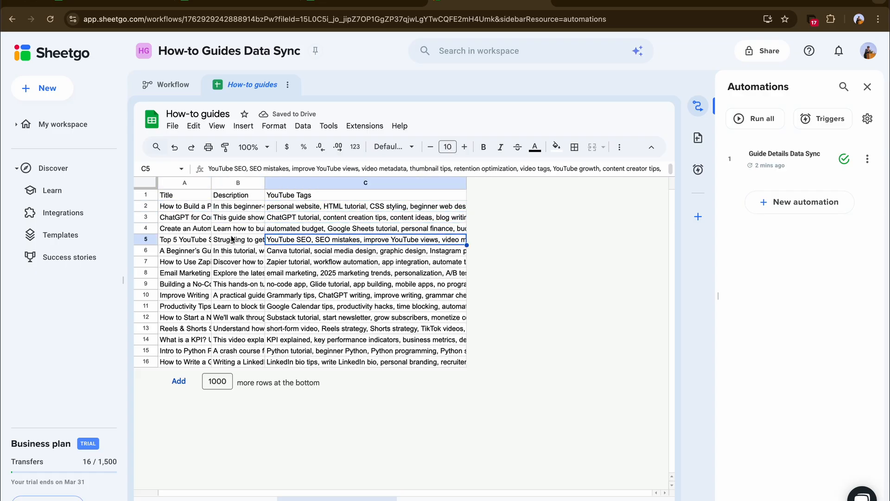
left_click(179, 260)
left_click_drag(185, 229, 185, 319)
left_click(265, 253)
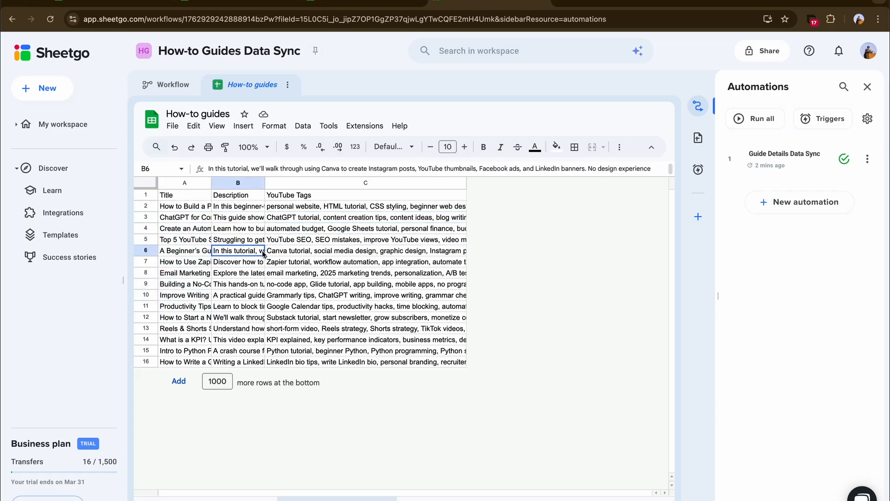
left_click(319, 239)
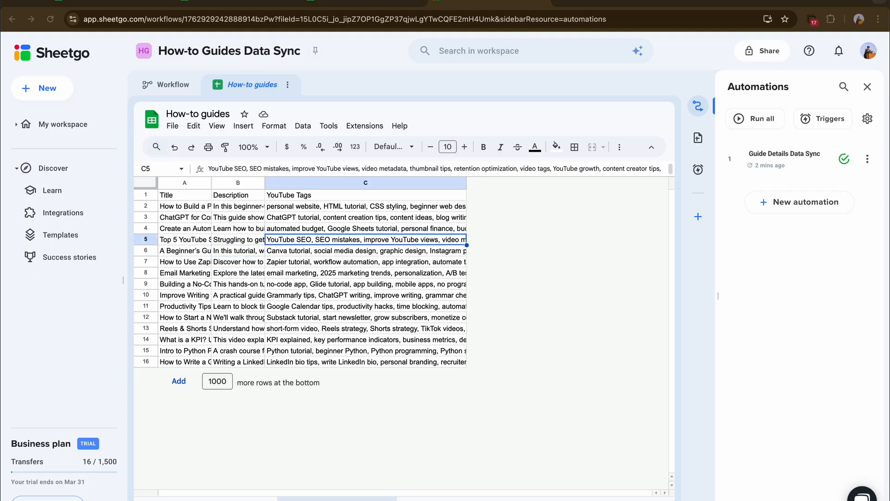
Switch to the Sales Deal Loss Reasons spreadsheet and read through the Loss Reason Notes entries
left_click(248, 6)
left_click(282, 166)
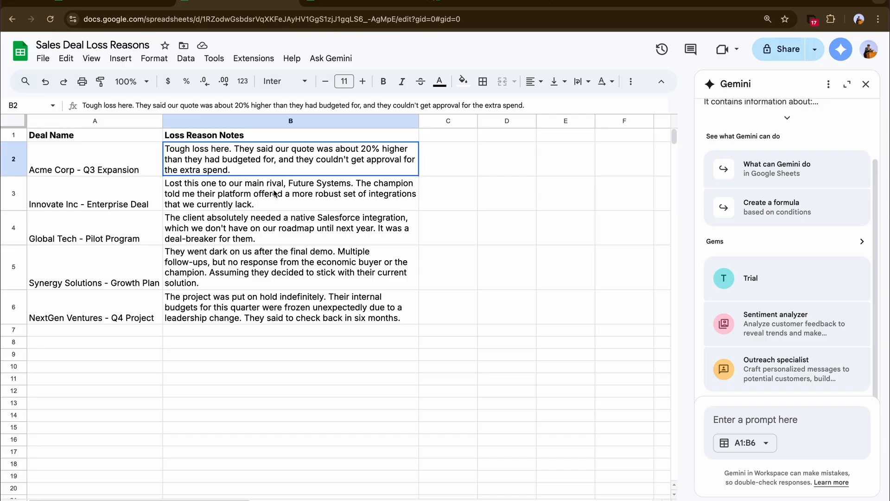
left_click(266, 286, "shift")
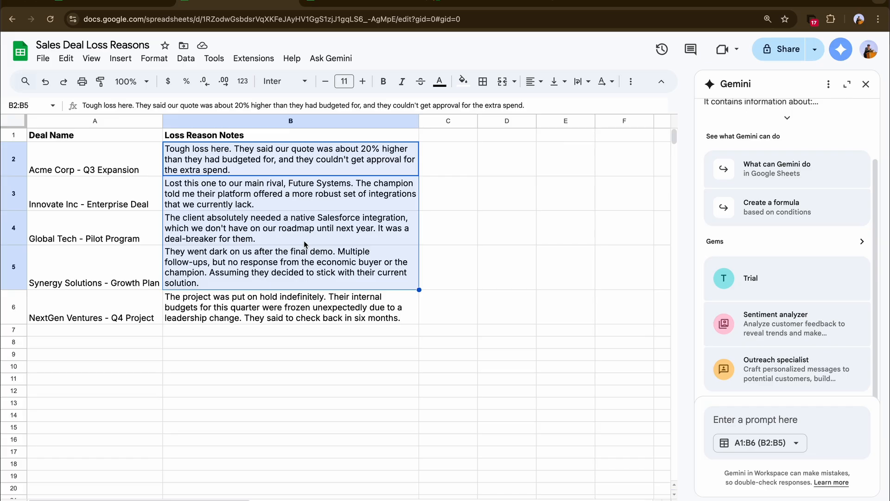
left_click(304, 241)
left_click(476, 233)
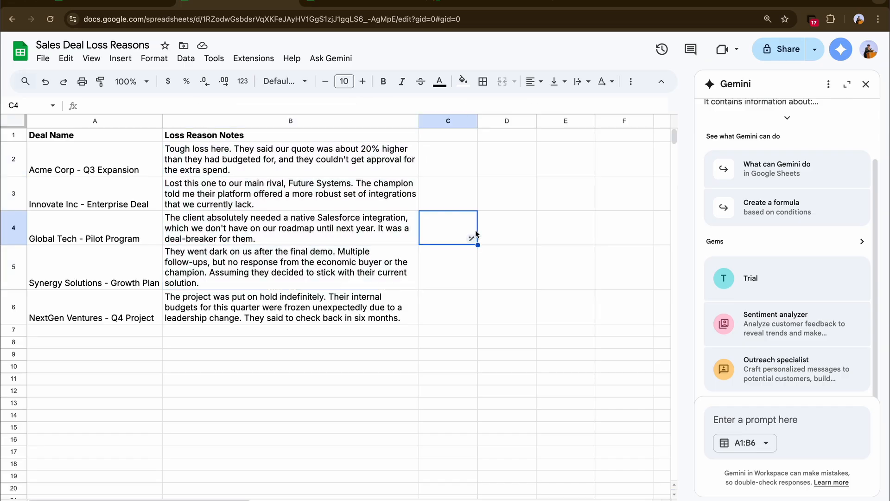
left_click(293, 243)
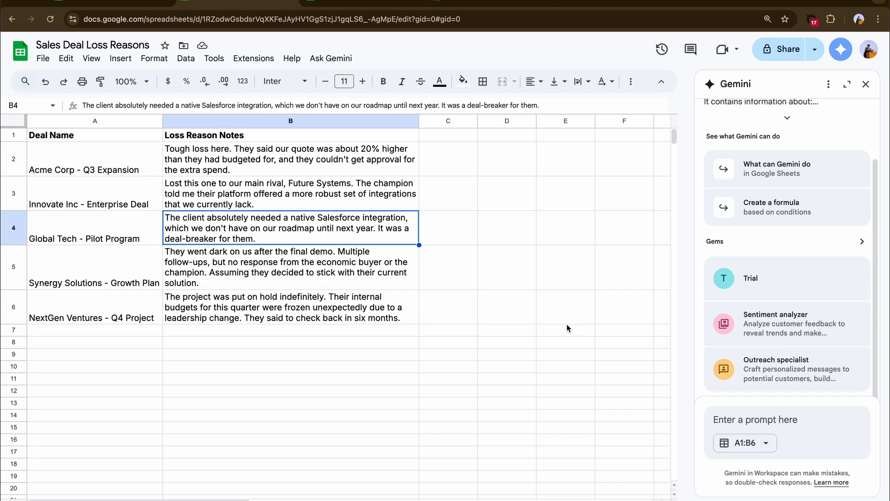
Switch to Sheetgo, create a blank workflow with the classic builder, and start a new automation in it
left_click(523, 308)
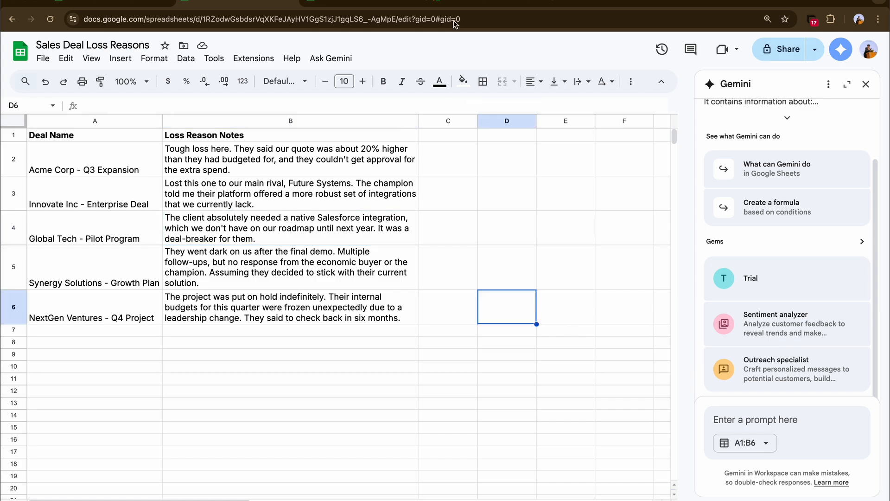
left_click(468, 2)
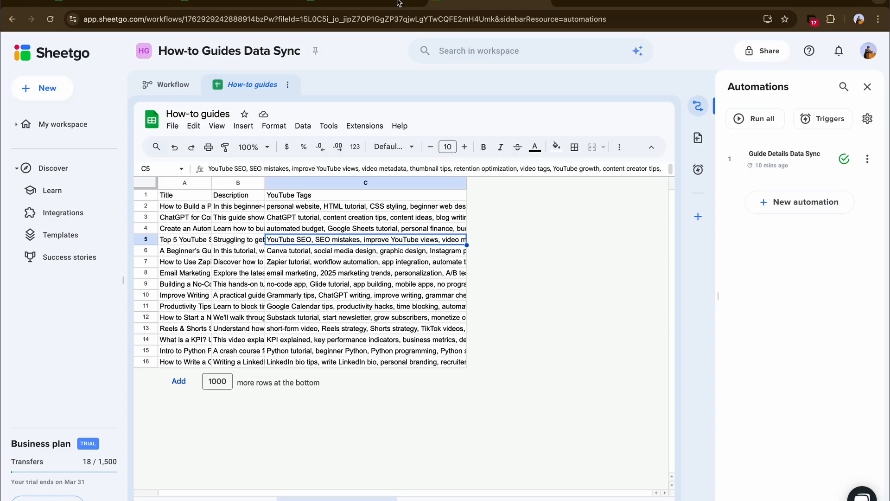
left_click(70, 60)
left_click(29, 92)
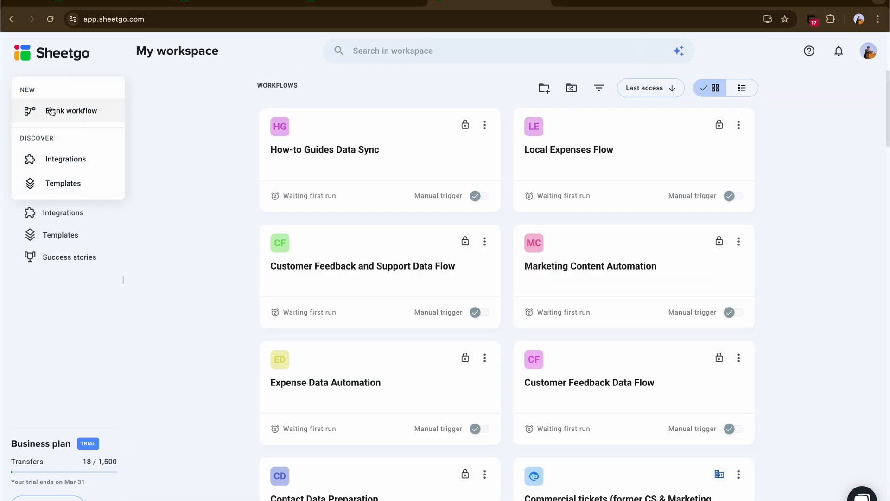
left_click(52, 111)
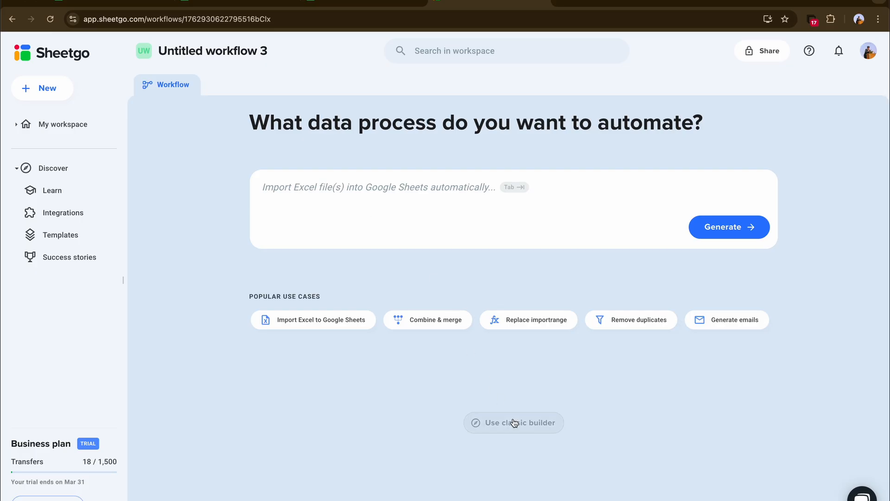
left_click(514, 423)
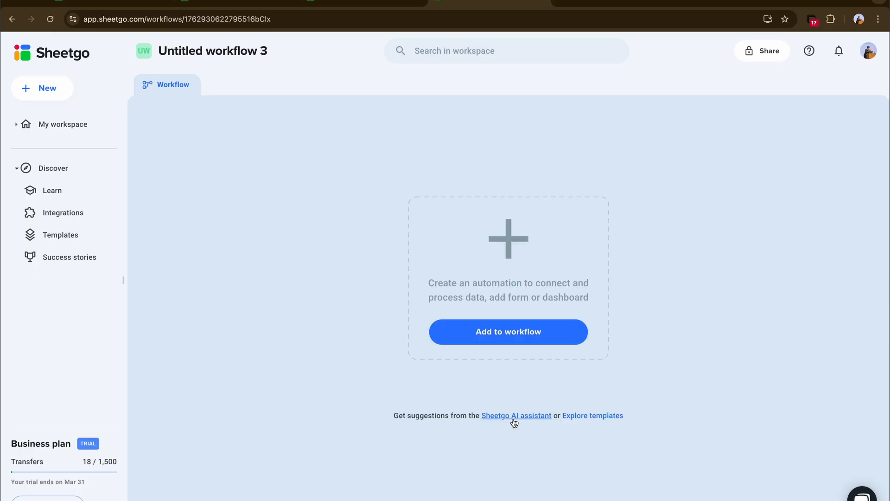
left_click(485, 341)
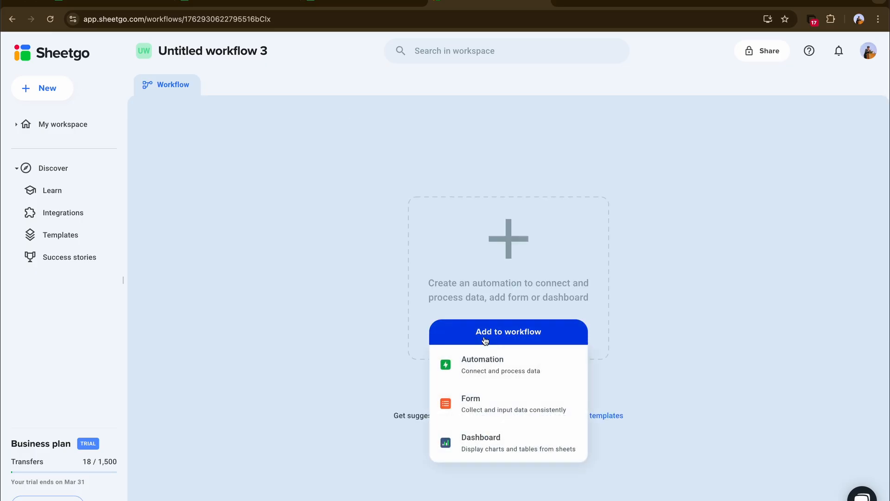
left_click(482, 374)
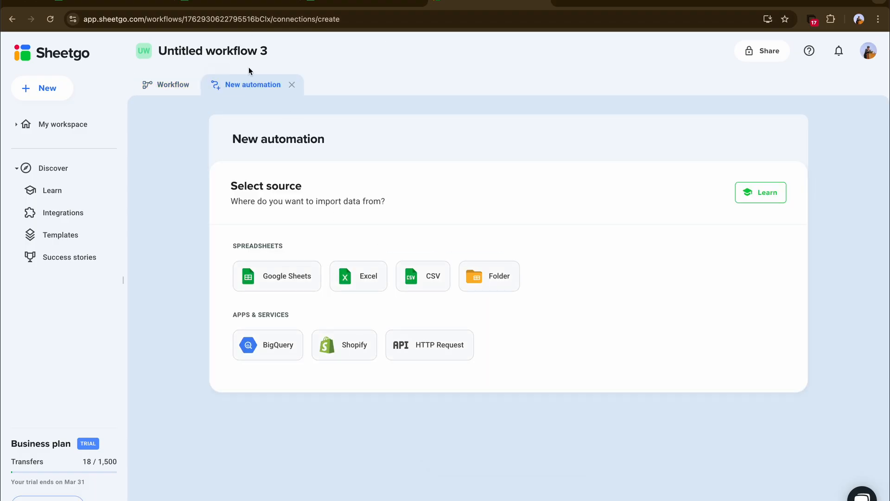
Set the automation's Google Sheets source to the Sales Deal Loss Reasons file, using the entire Sales-Deals-Details tab
left_click(263, 279)
left_click(237, 2)
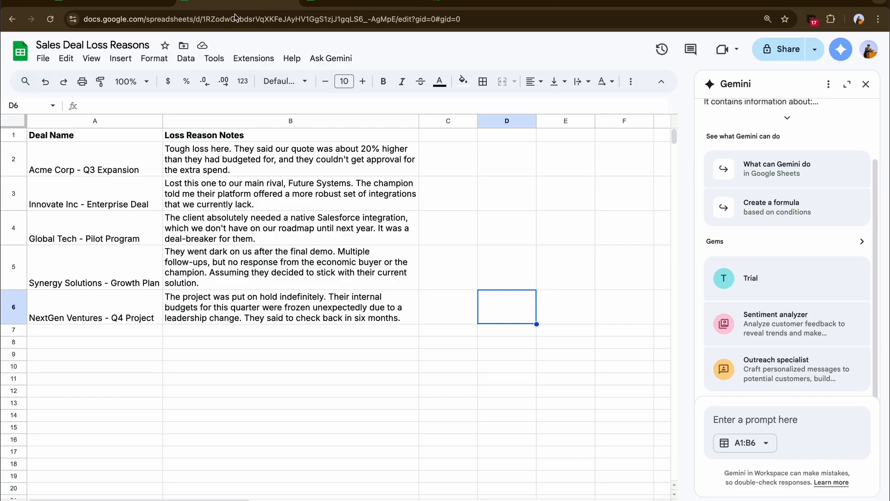
left_click(99, 44)
key("super+c")
left_click(471, 3)
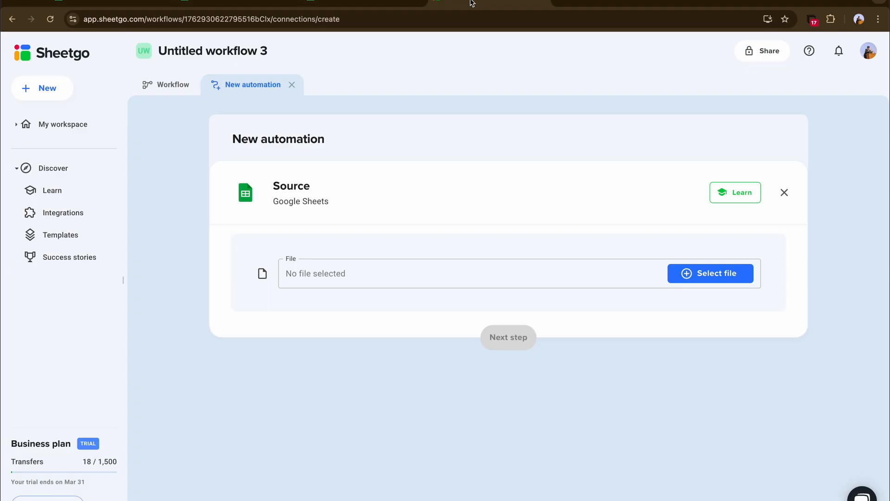
left_click(693, 273)
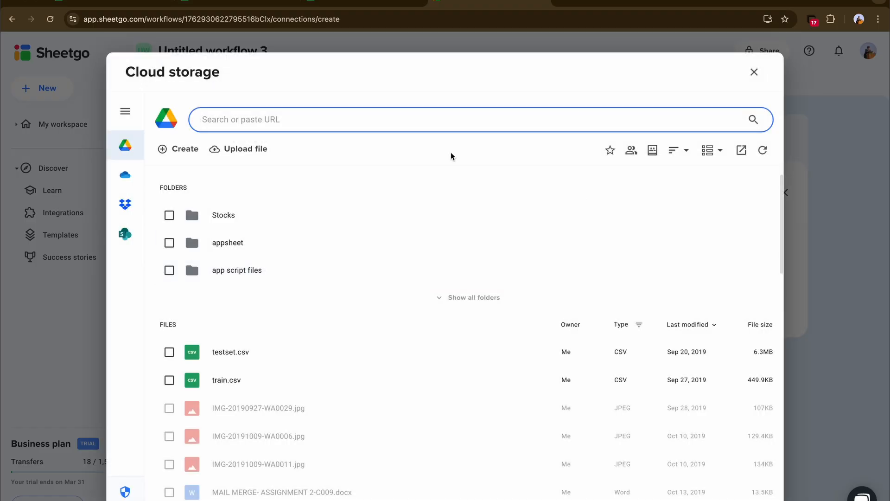
key("super+v")
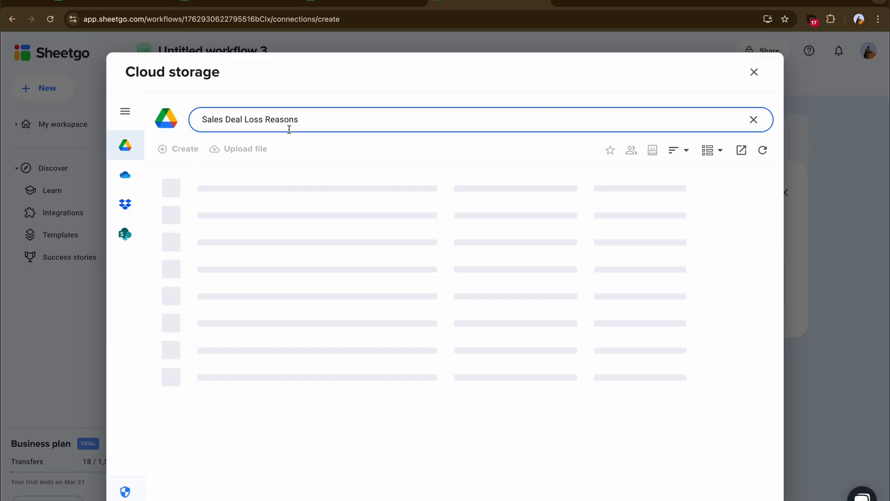
left_click(328, 196)
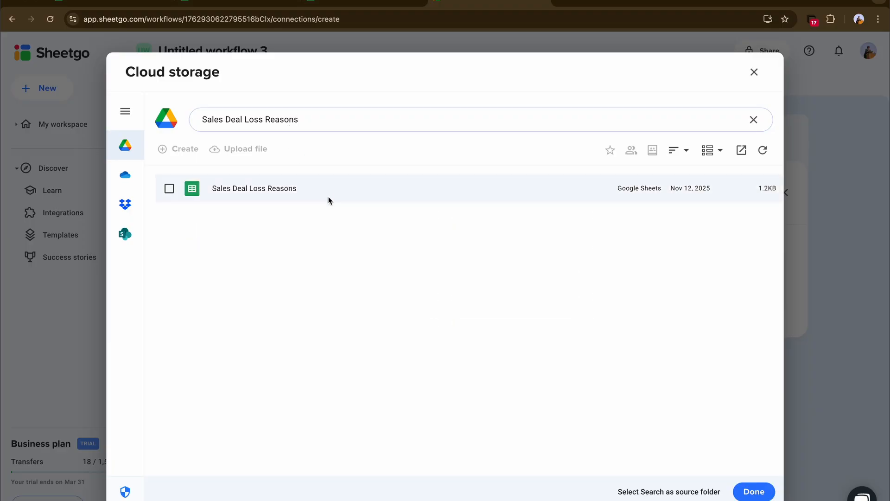
left_click(754, 493)
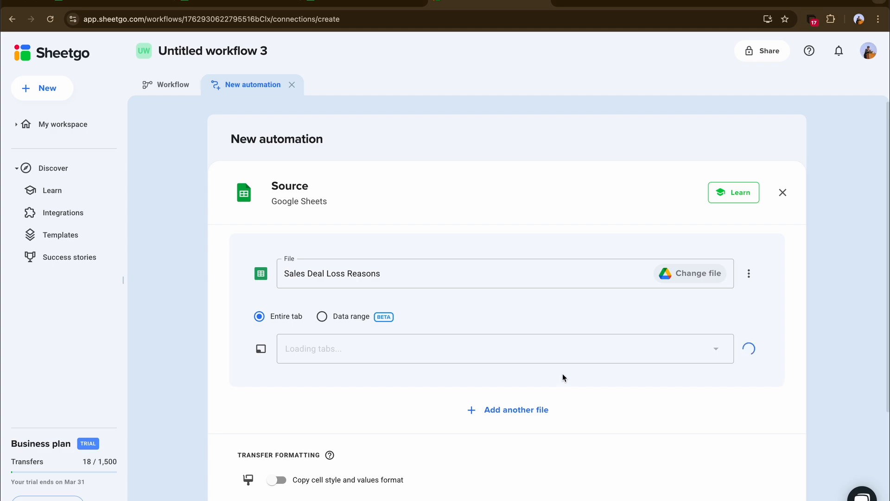
scroll(789, 301, "down", 2)
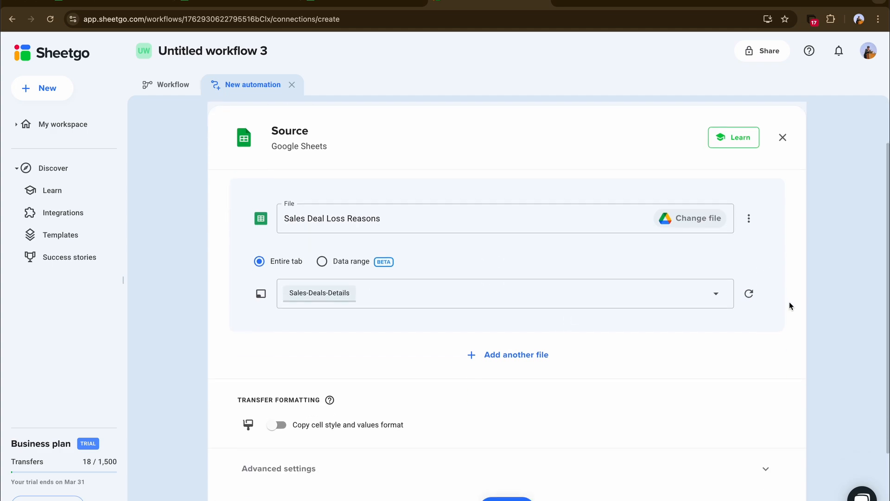
scroll(789, 302, "down", 2)
left_click(530, 464)
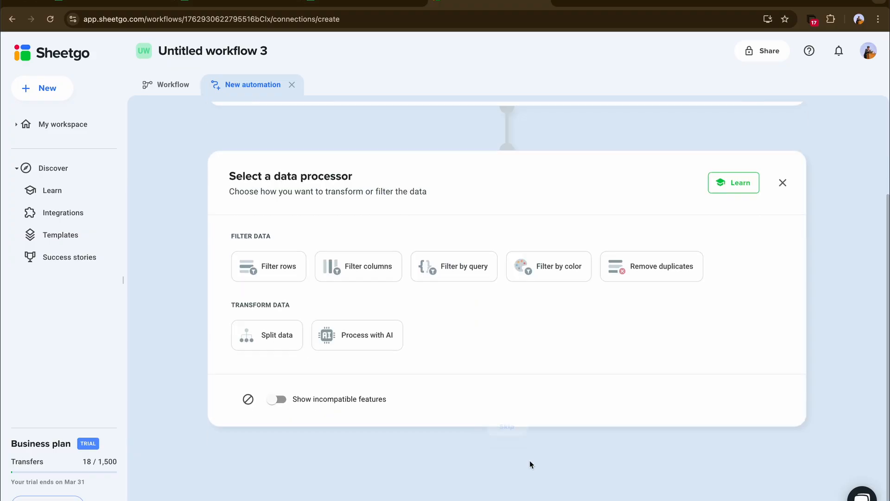
left_click(364, 344)
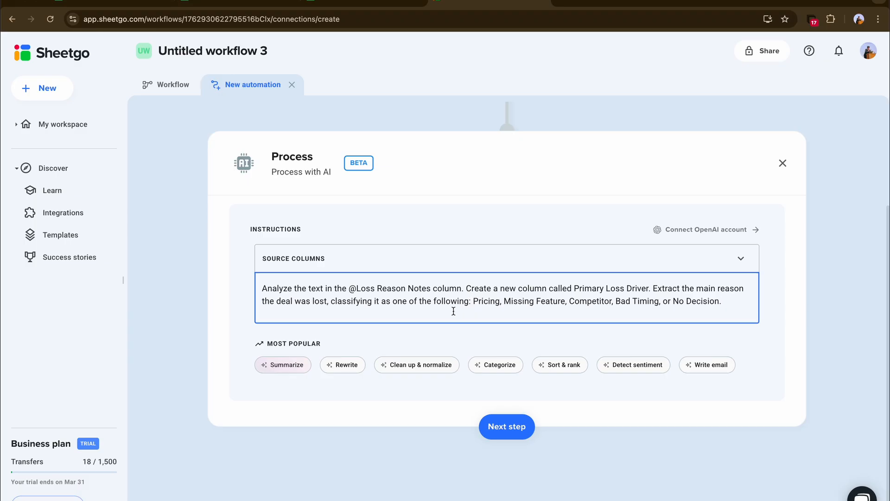
left_click_drag(372, 303, 462, 303)
left_click(497, 299)
double_click(484, 301)
left_click(539, 301)
left_click_drag(656, 304, 737, 298)
left_click(736, 298)
left_click(509, 424)
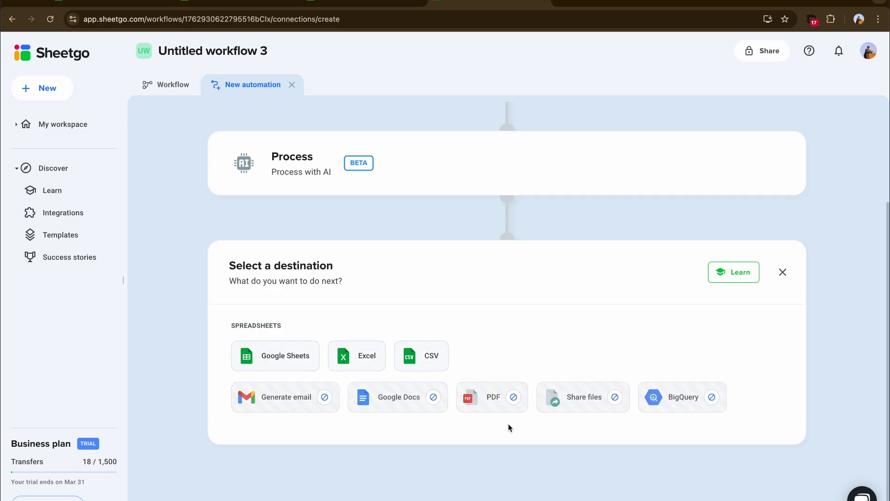
Set the Google Sheets destination to the existing Sales Deal Loss Reasons file, then finish and run the automation
left_click(294, 366)
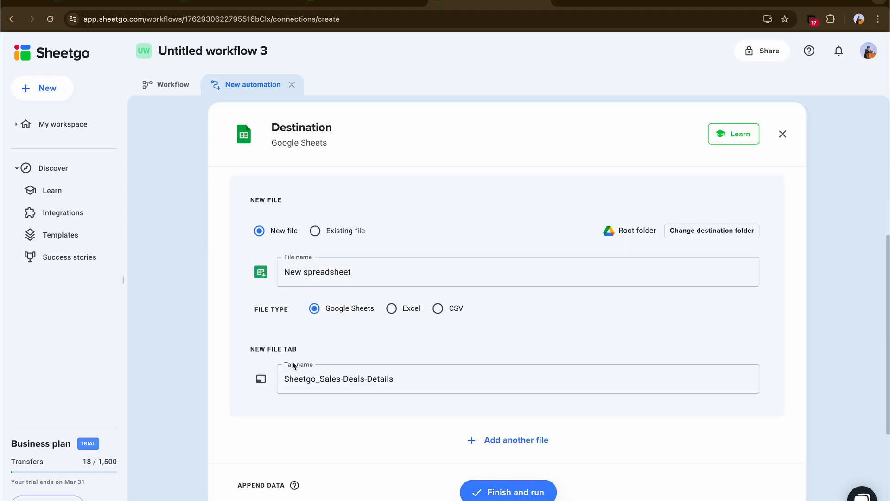
left_click(316, 232)
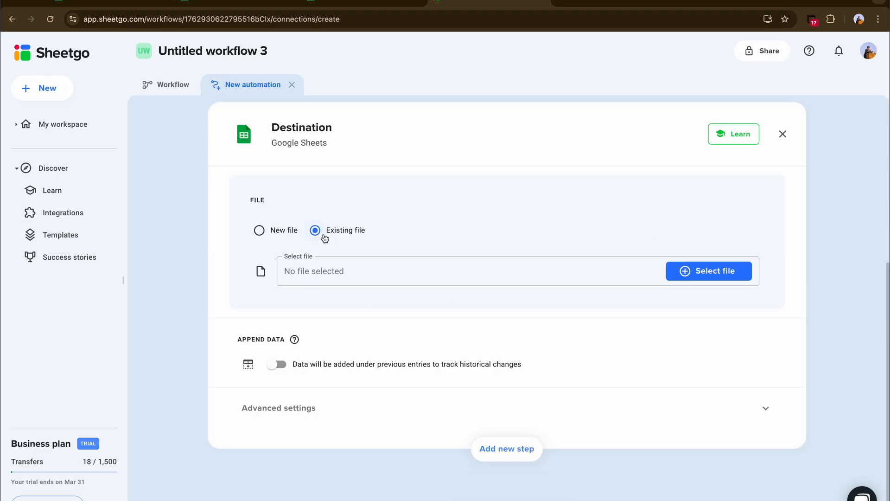
left_click(344, 277)
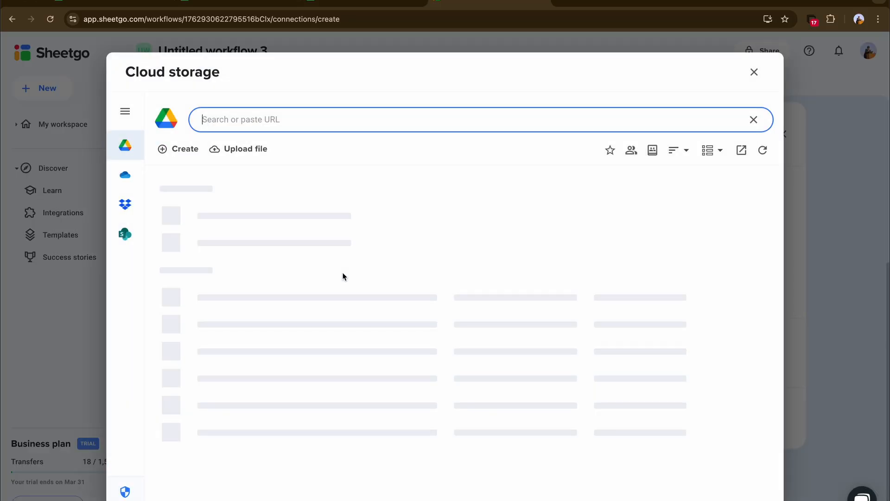
key("super+v")
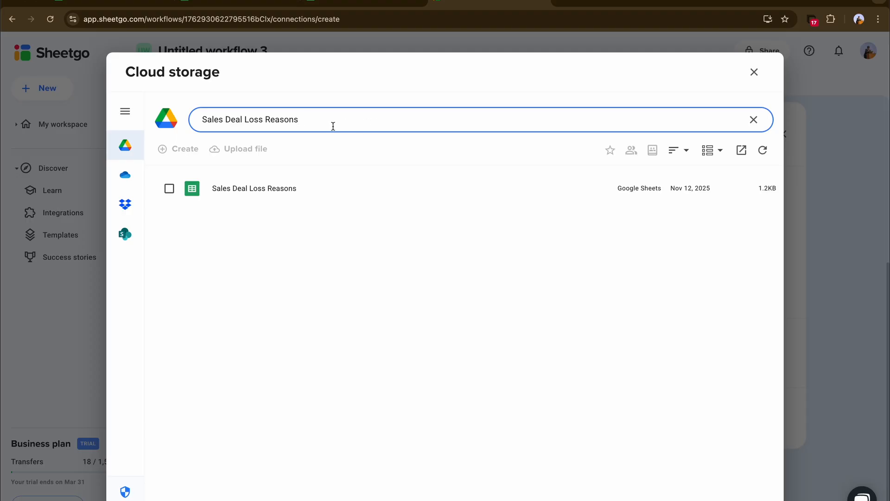
left_click(342, 185)
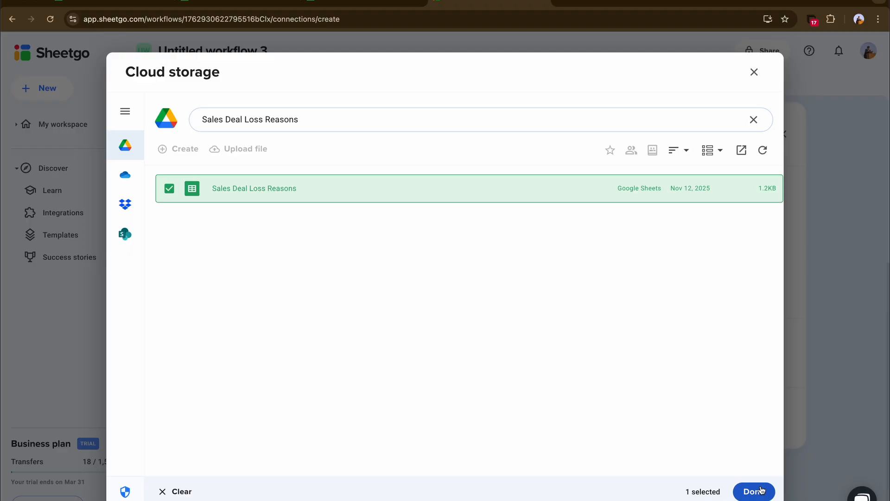
left_click(761, 490)
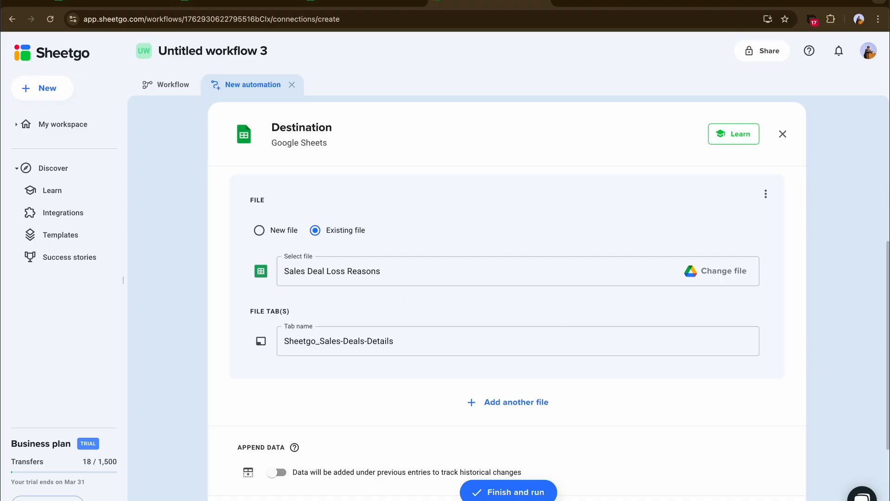
left_click(526, 495)
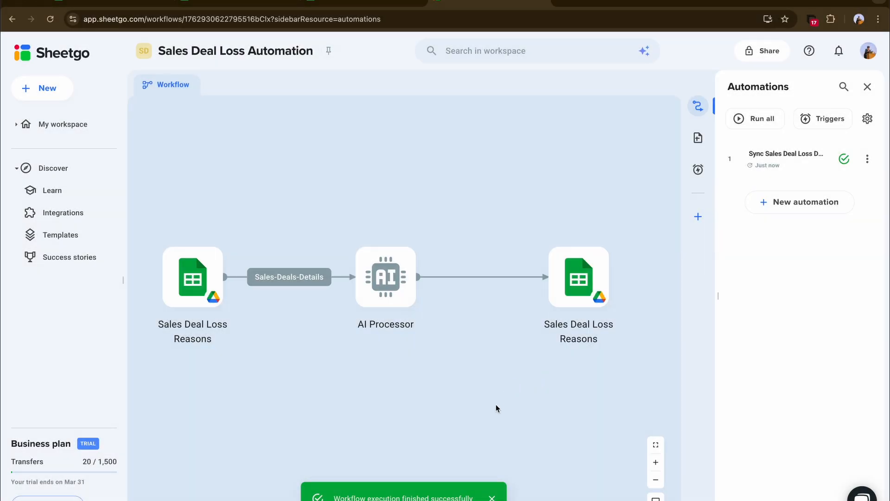
Open the destination Sales Deal Loss Reasons sheet from the workflow and widen the Primary Loss Driver column, suppressing the edit warning for 5 minutes
left_click(581, 297)
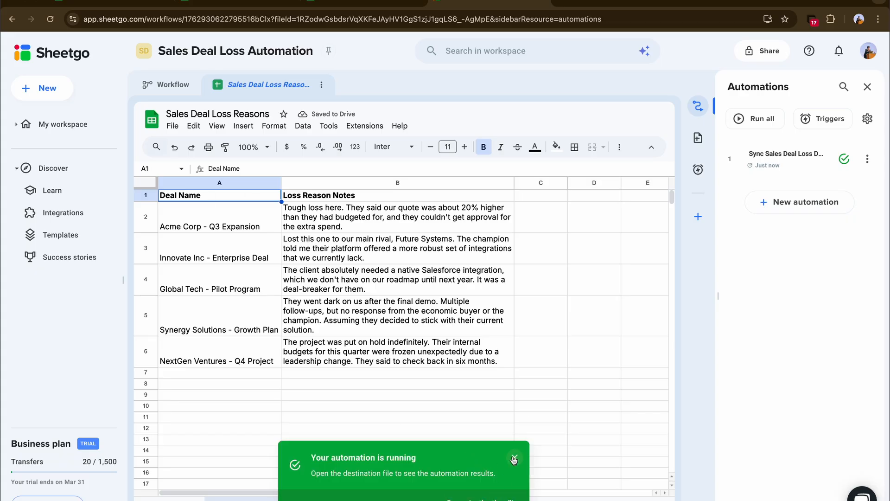
left_click(513, 459)
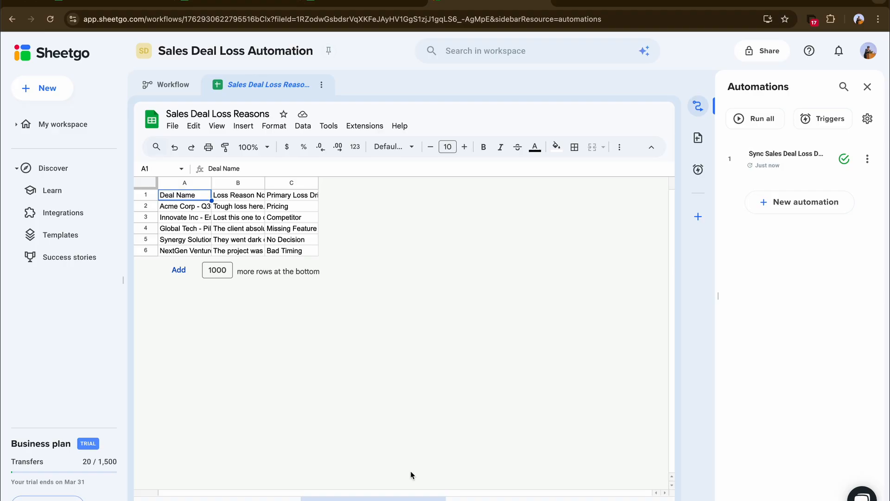
left_click_drag(319, 182, 331, 183)
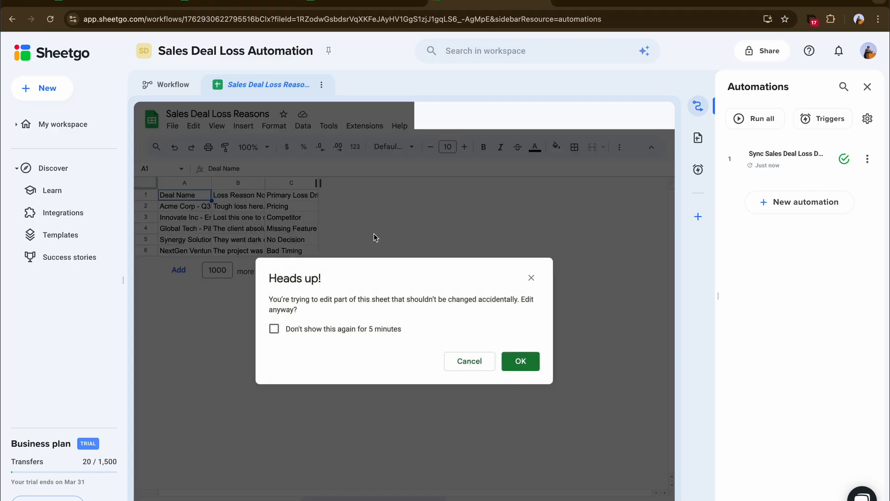
left_click(337, 329)
left_click(512, 360)
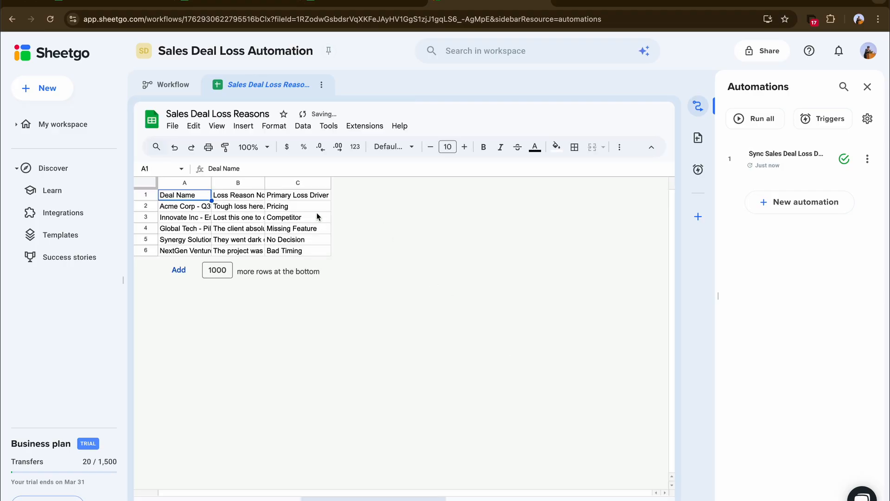
Examine the generated Primary Loss Driver values for the first three deals
left_click(299, 209)
key("Down")
key("Down")
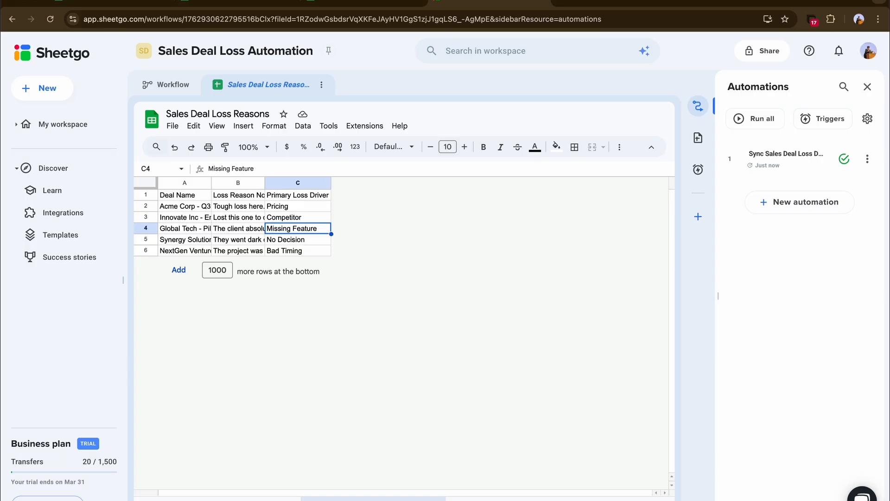
Switch to the Lead Qualification Tracker spreadsheet and read through the Qualification Notes entries
left_click(362, 2)
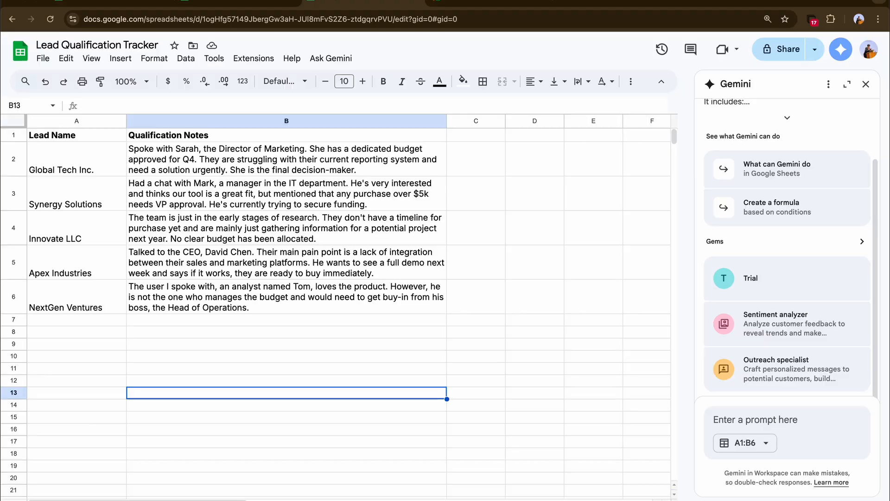
left_click(364, 237)
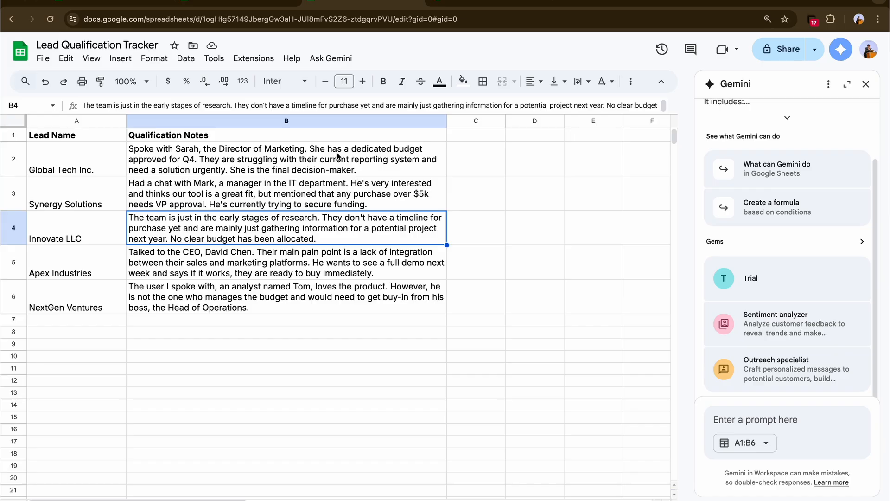
left_click(386, 184)
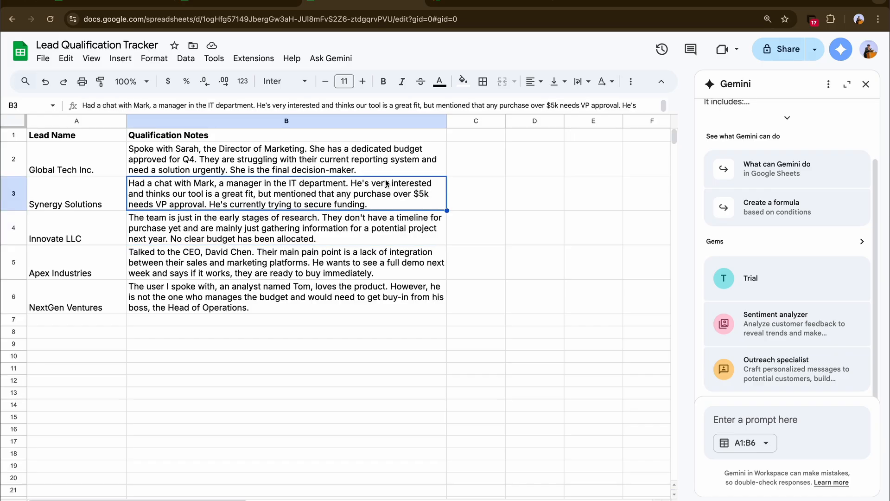
Return to the Sheetgo workspace and create another blank workflow for the lead qualification data
left_click(487, 1)
left_click(83, 54)
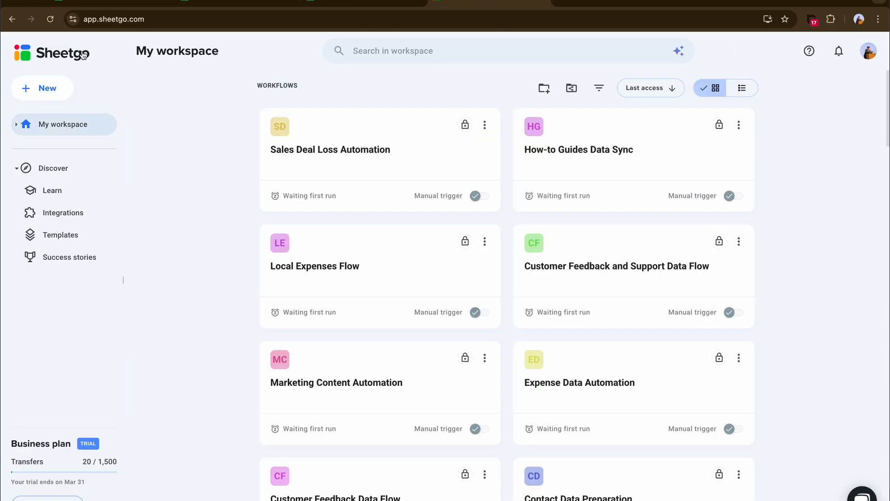
left_click(54, 91)
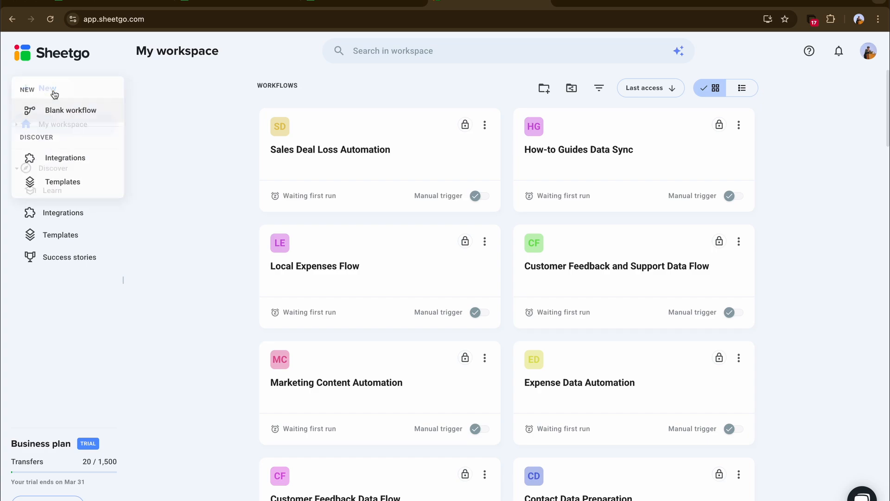
left_click(69, 114)
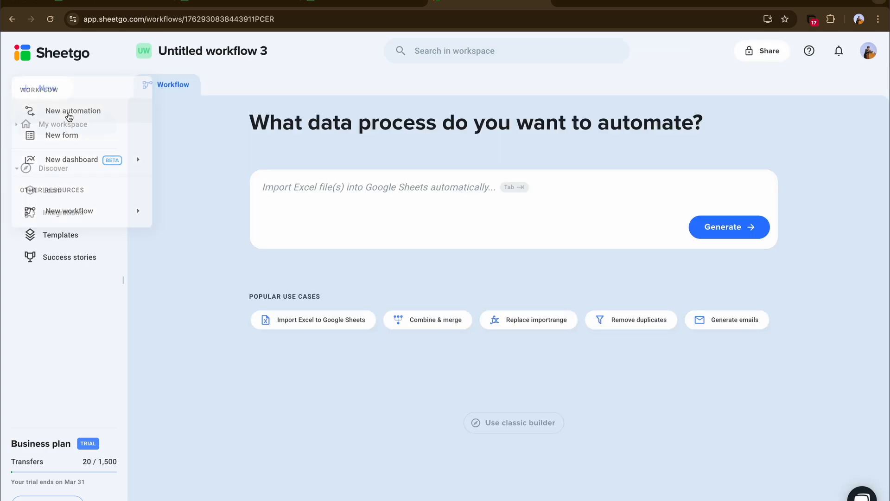
Switch the blank workflow to the classic builder and add a new automation to it
left_click(532, 429)
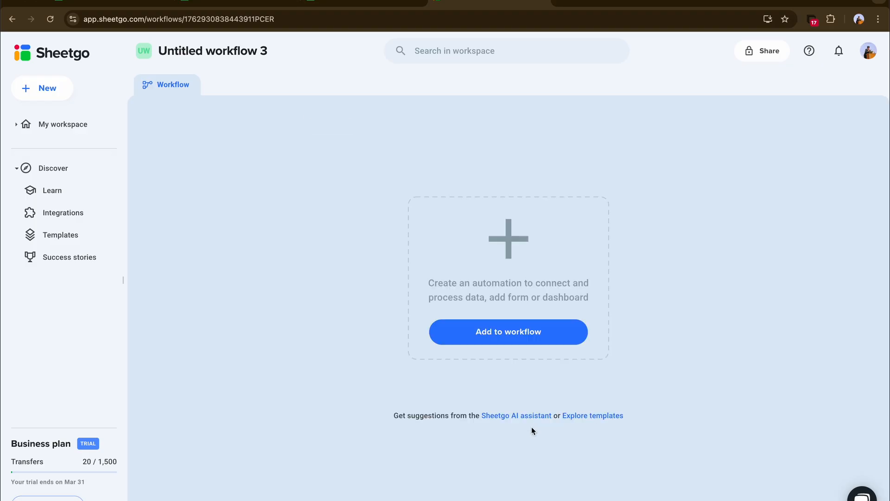
left_click(475, 342)
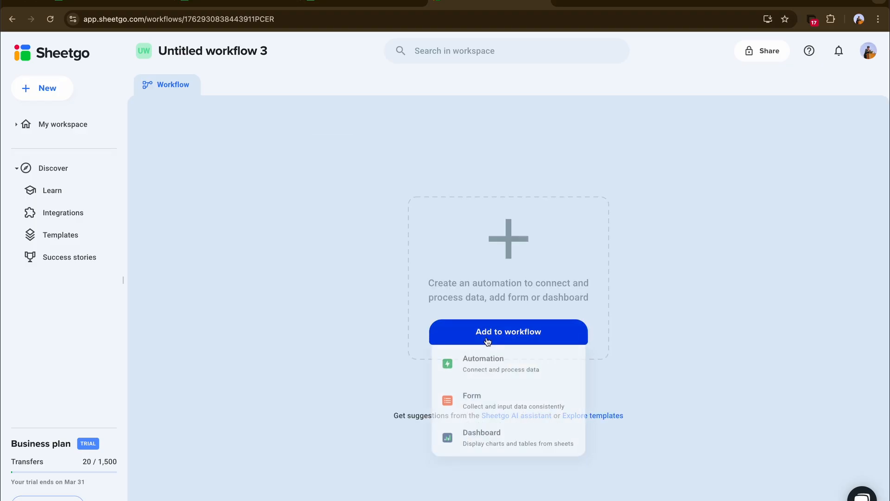
left_click(492, 363)
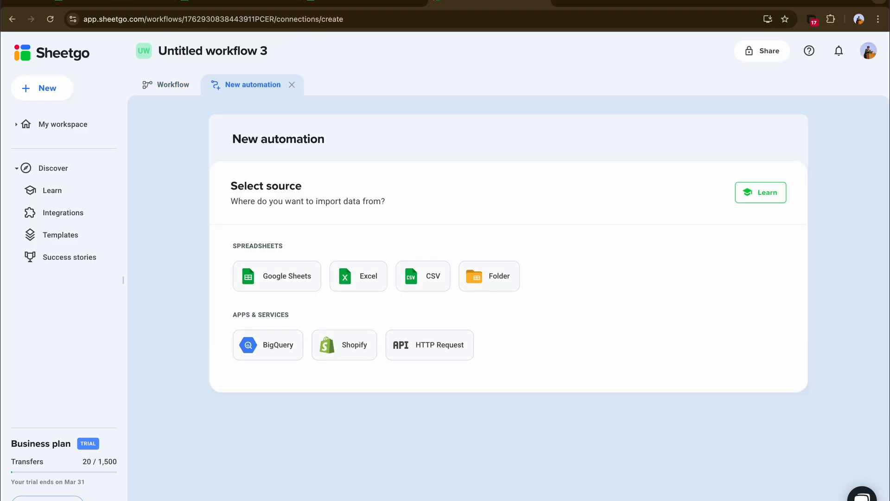
Switch to the Lead Qualification Tracker spreadsheet and copy its file title
left_click(363, 4)
left_click(123, 45)
key("ctrl+c")
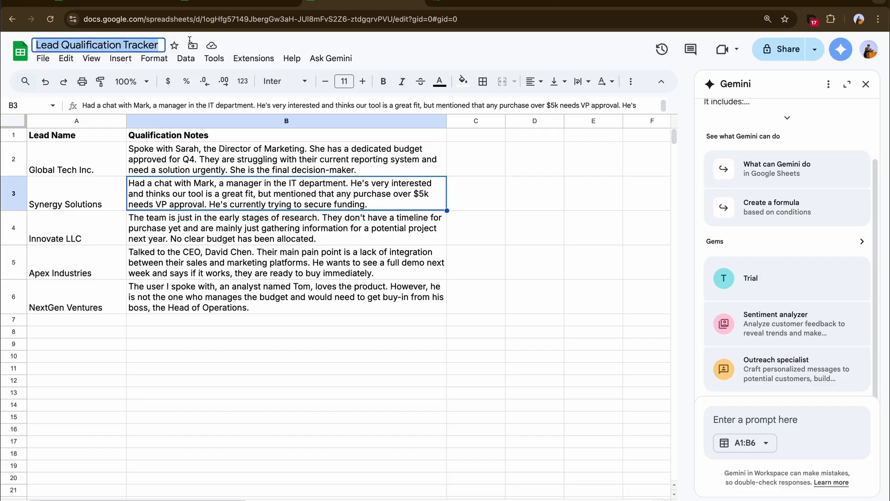
Back in Sheetgo, set the automation's Google Sheets source to the Lead Qualification Tracker file, found by its copied title
left_click(492, 4)
left_click(288, 277)
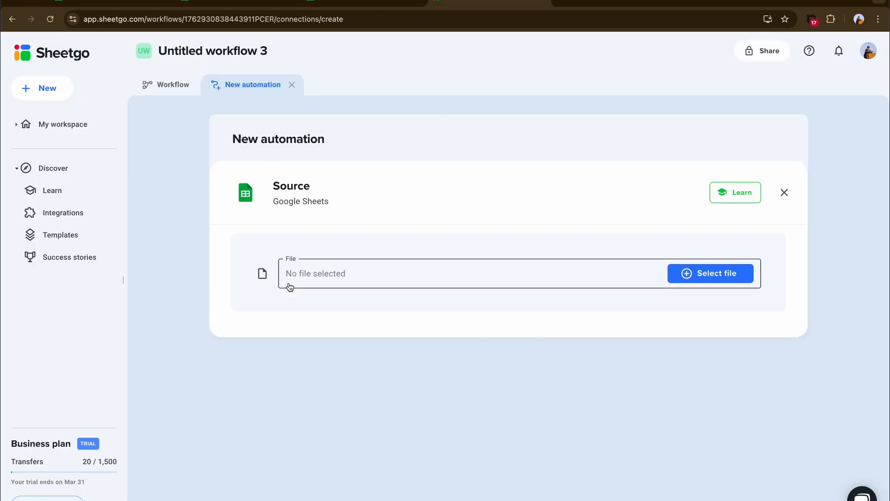
left_click(705, 277)
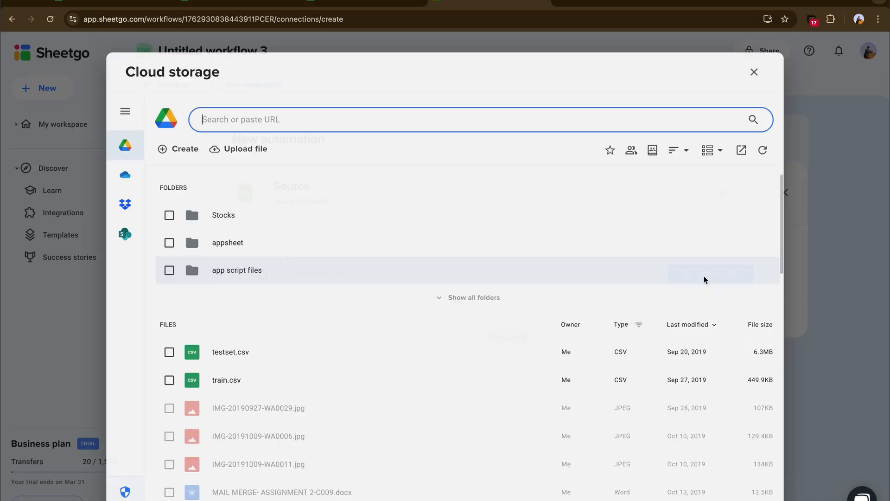
key("ctrl+v")
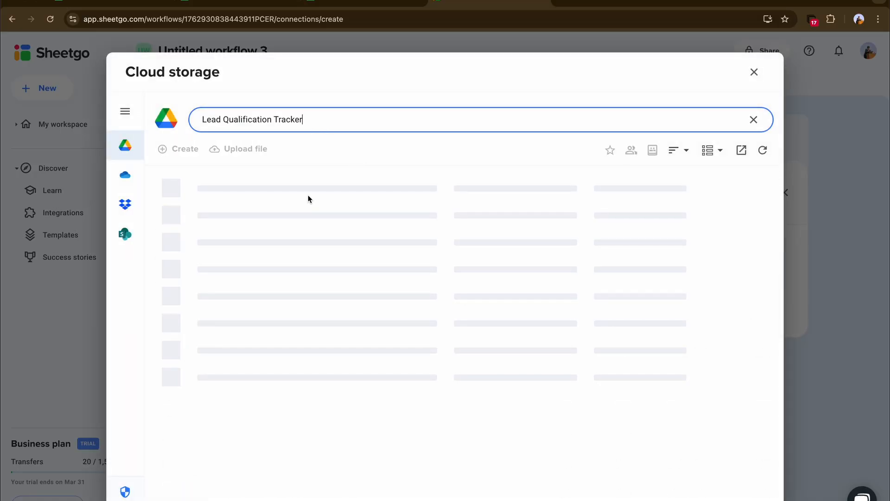
left_click(300, 197)
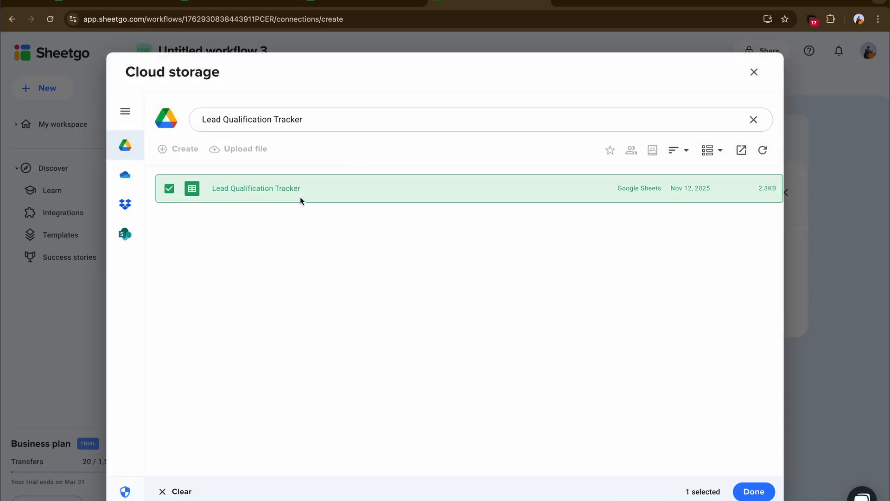
left_click(754, 493)
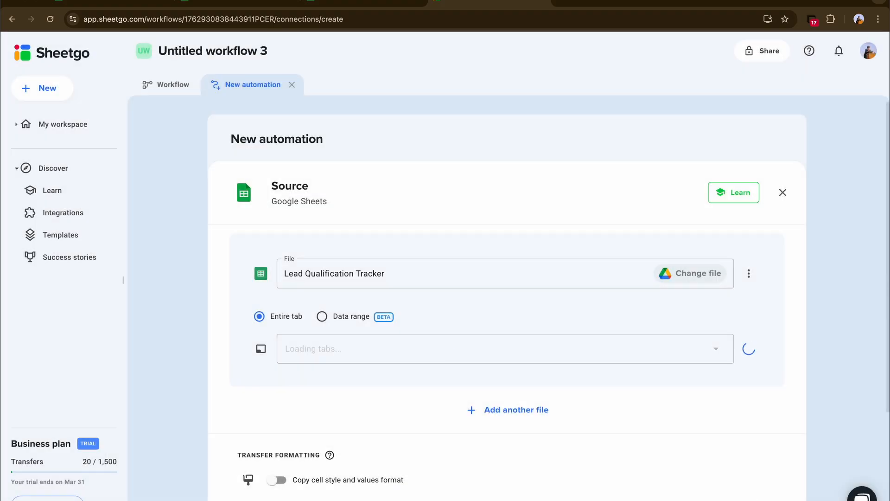
scroll(682, 389, "down", 3)
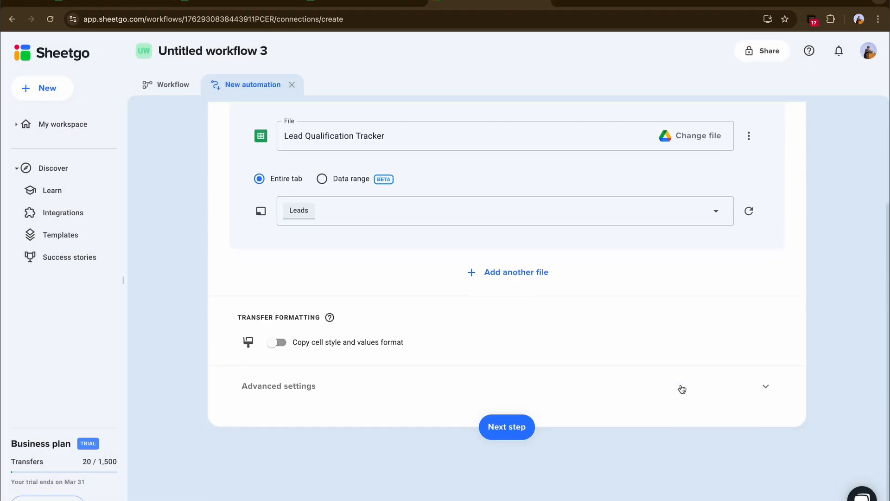
left_click(527, 432)
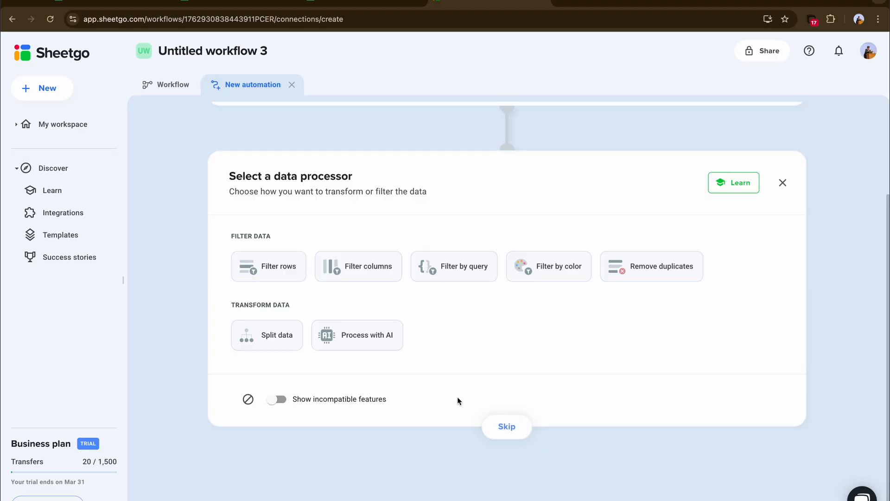
left_click(376, 343)
left_click(365, 282)
type("From the text in the @Qualification Notes column, create a new column called Qualification Tags. Extract up to 5 keywords or phrases that describe the lead’s budget, authority level, need, and timeline.")
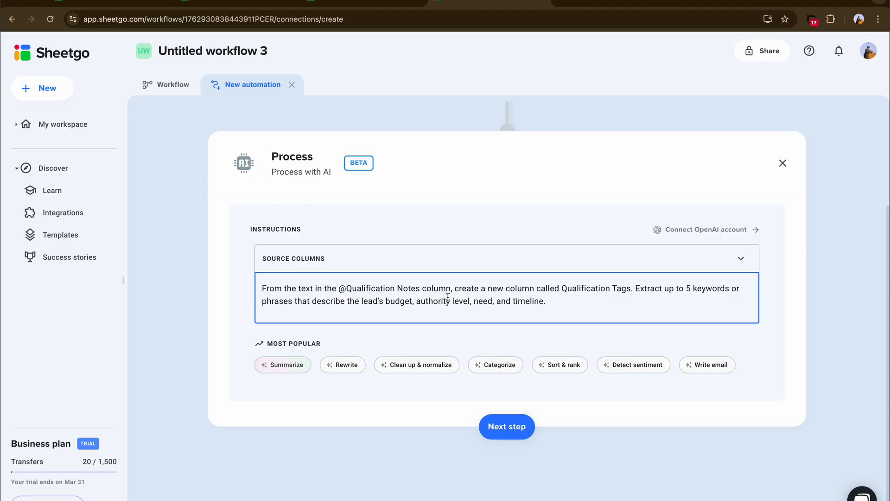
Send the results to the existing Google Sheets file Lead Qualification Tracker, in the tab Sheetgo_Leads, and run the automation
left_click(507, 427)
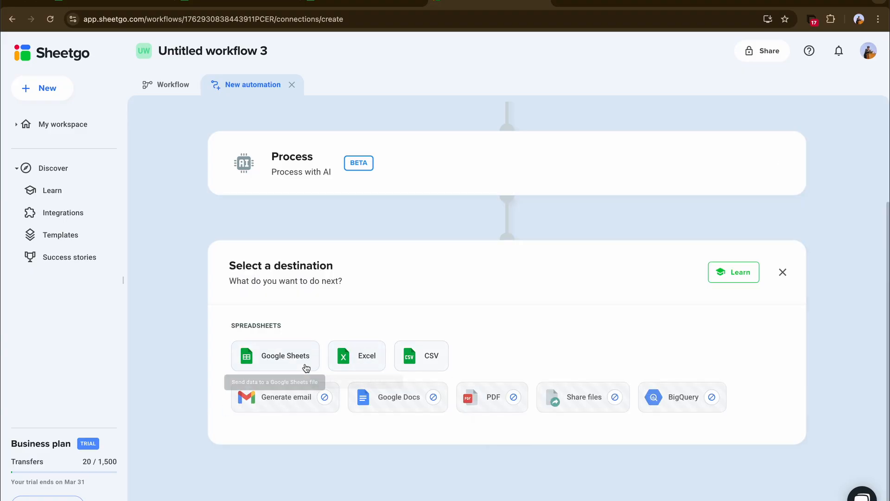
left_click(302, 362)
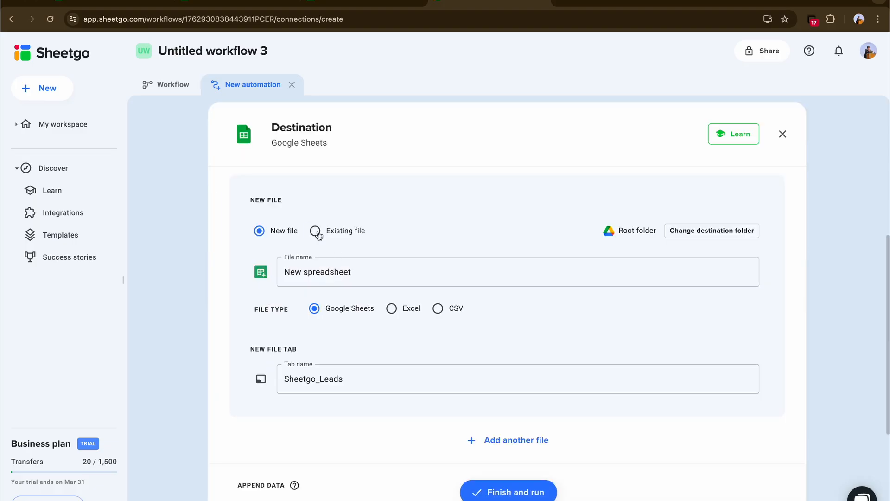
left_click(314, 231)
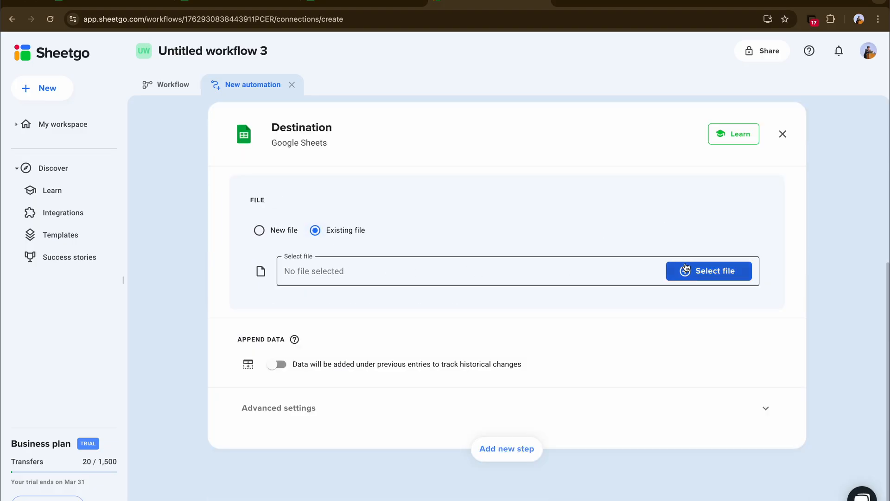
left_click(561, 269)
key("super+v")
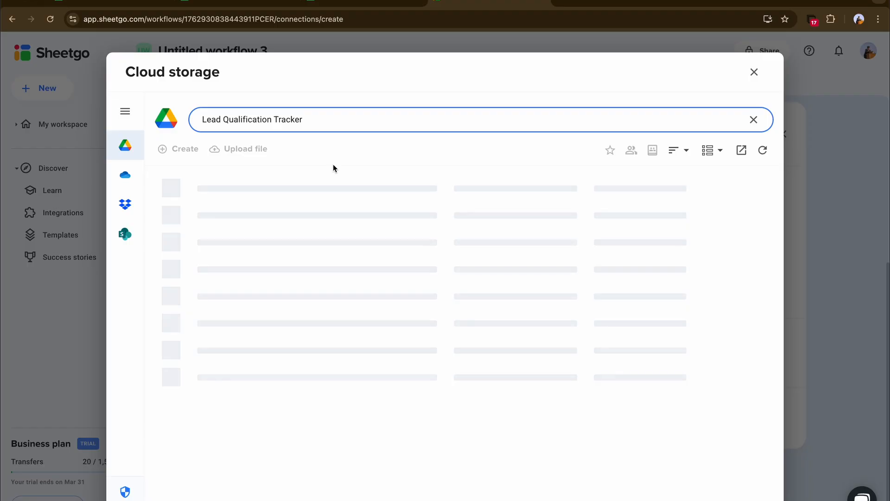
left_click(318, 187)
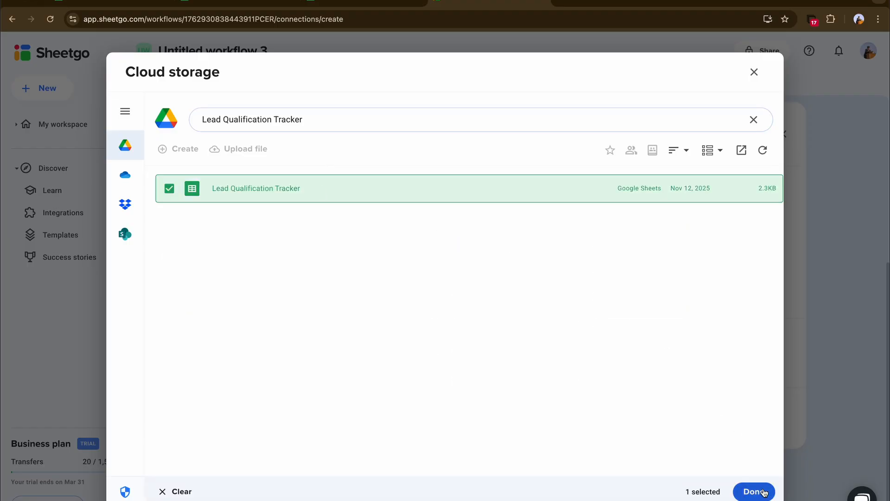
left_click(754, 491)
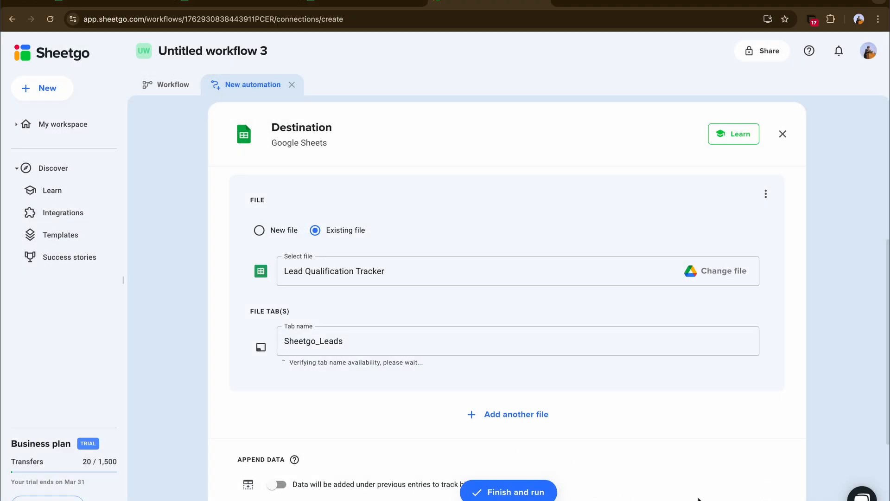
scroll(681, 486, "down", 2)
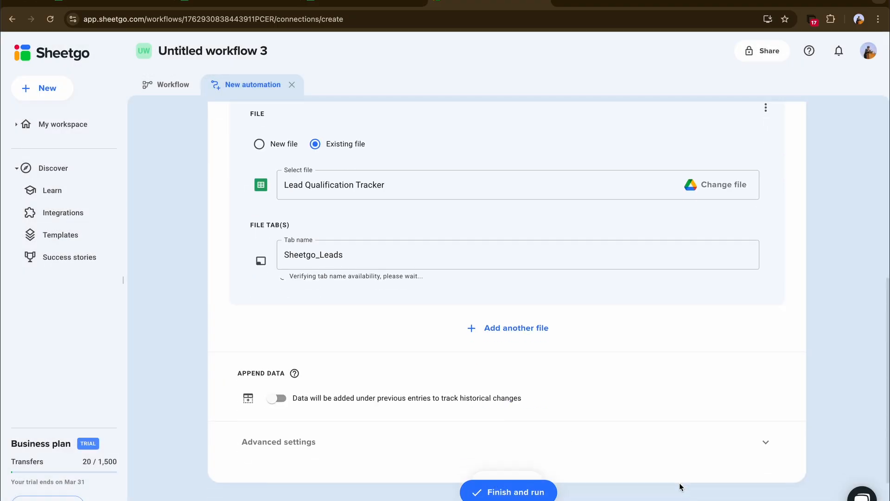
left_click(517, 493)
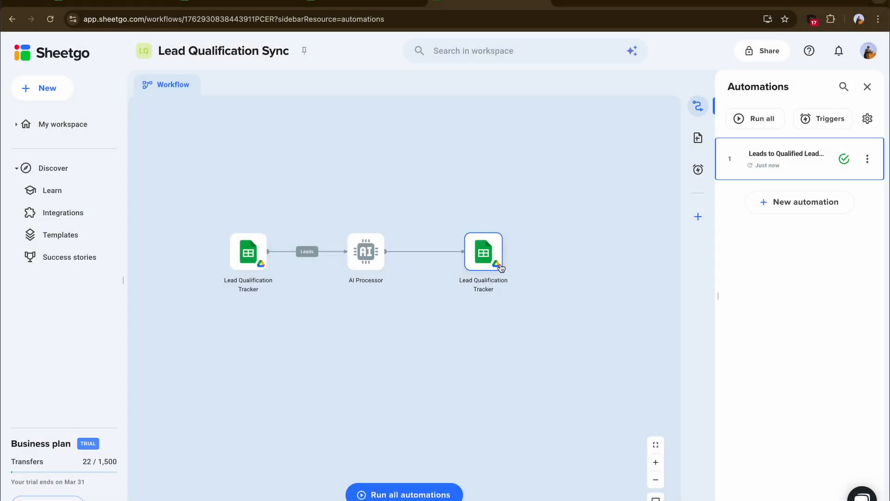
Open the destination Lead Qualification Tracker from the workflow and widen the Qualification Tags column to fit its text
left_click(495, 256)
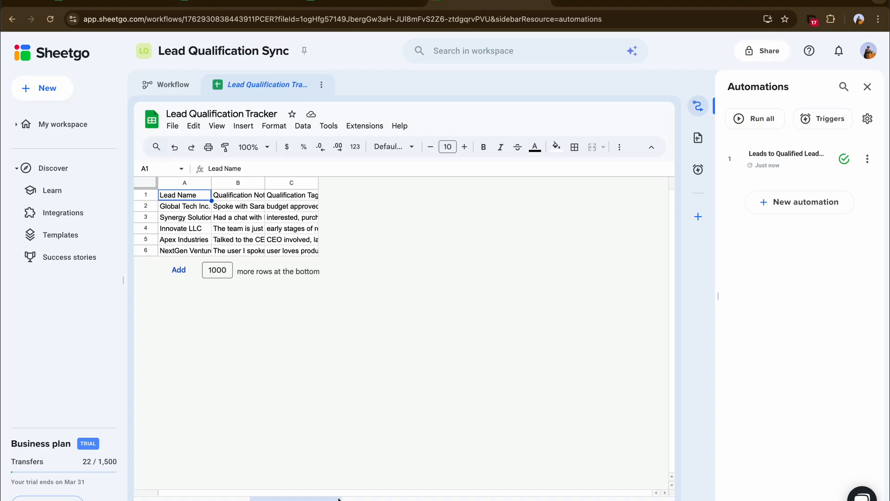
left_click(319, 182)
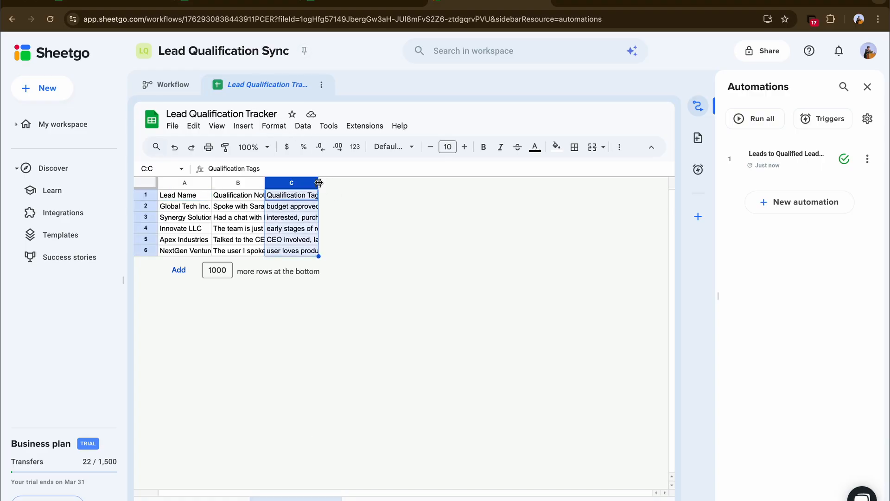
double_click(318, 182)
left_click(526, 364)
Examine the generated Qualification Tags, then compare them with the Qualification Notes in the Lead Qualification Tracker spreadsheet's own browser tab
left_click(312, 208)
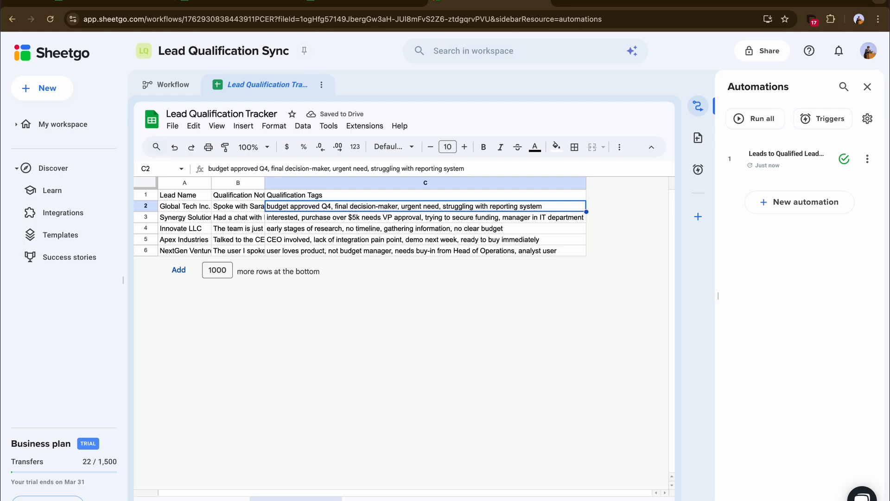
left_click(349, 2)
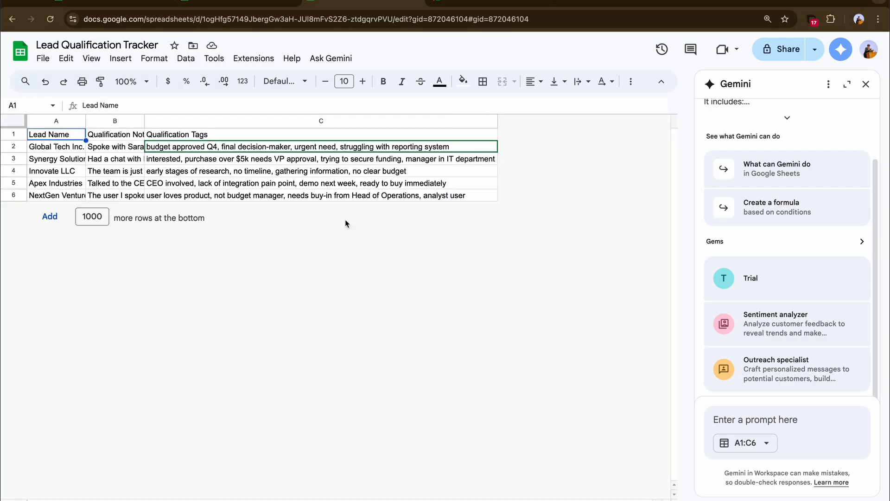
scroll(250, 186, "up", 2)
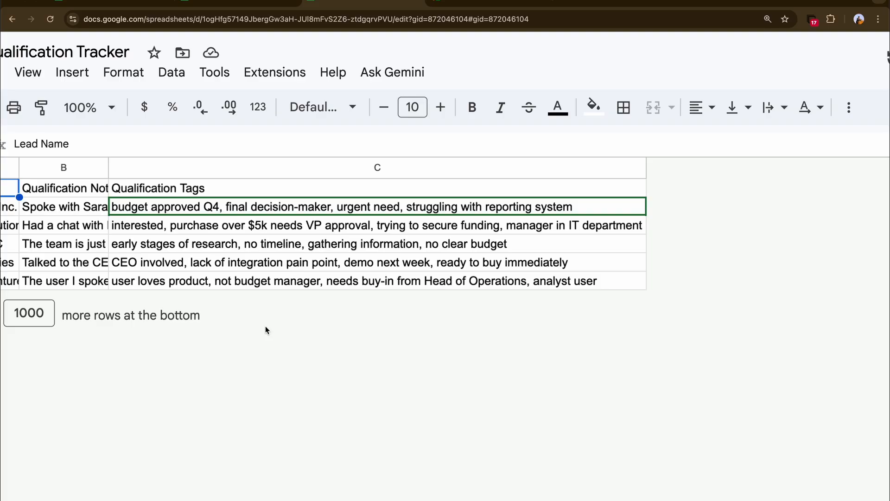
left_click(266, 326)
scroll(137, 191, "left", 3)
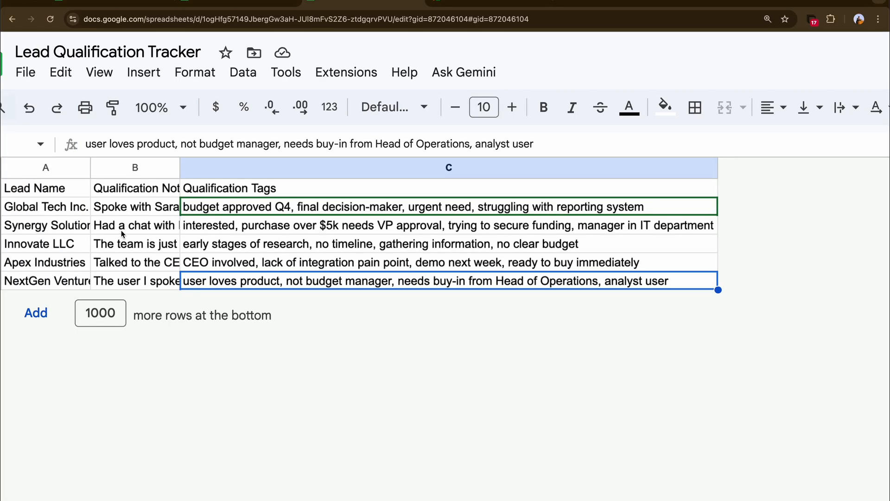
left_click(129, 232)
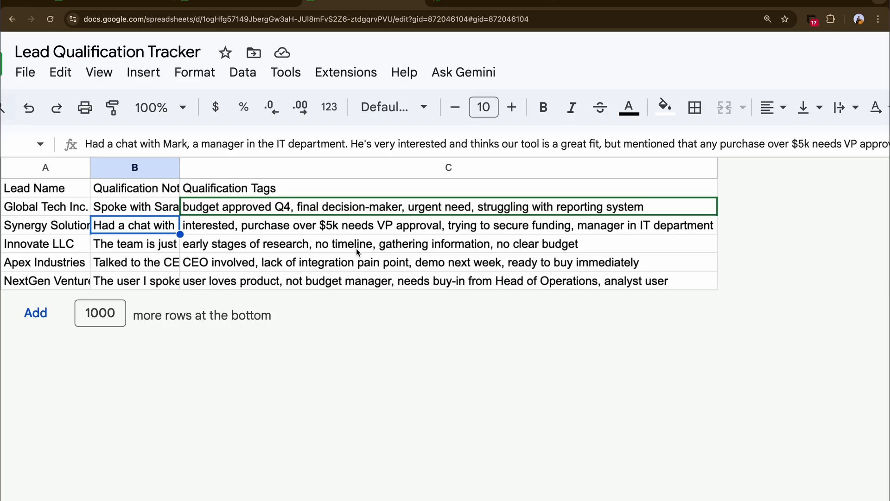
scroll(335, 342, "down", 5)
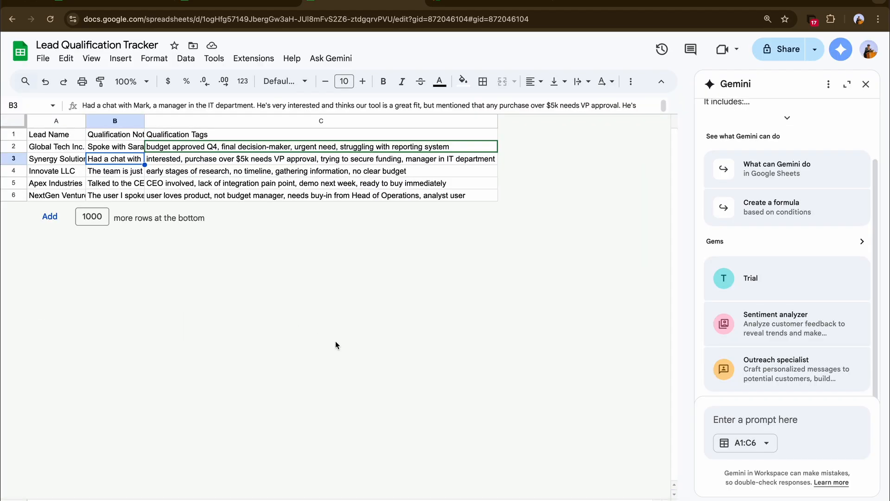